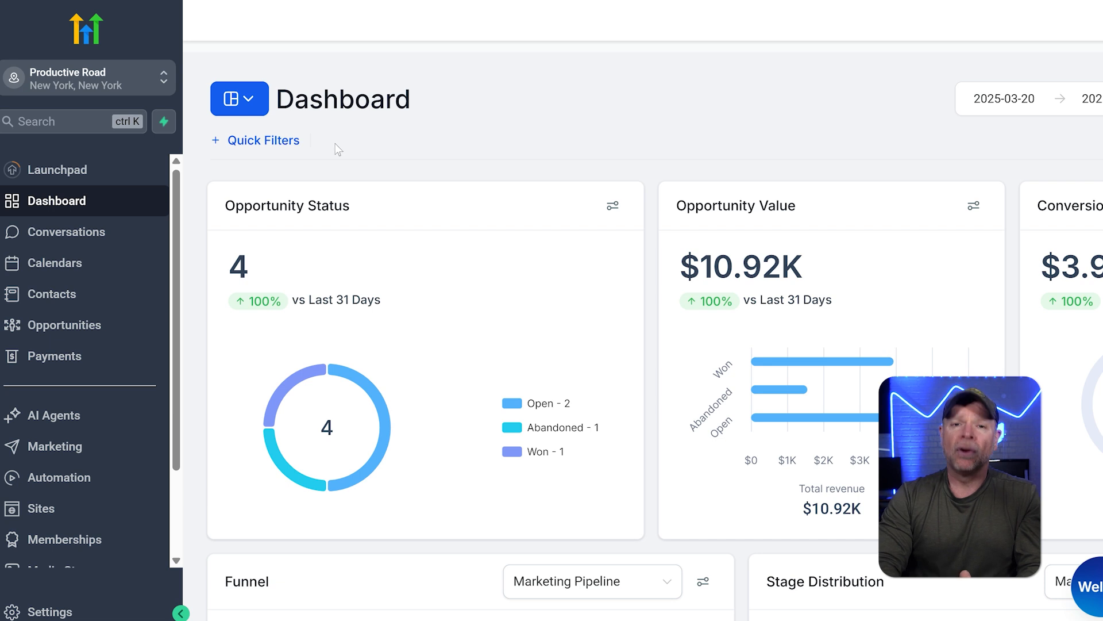
- Open the Integrations page in the location's settings and start connecting its Facebook and Instagram account
scroll(88, 415, down, 1)
scroll(89, 408, down, 3)
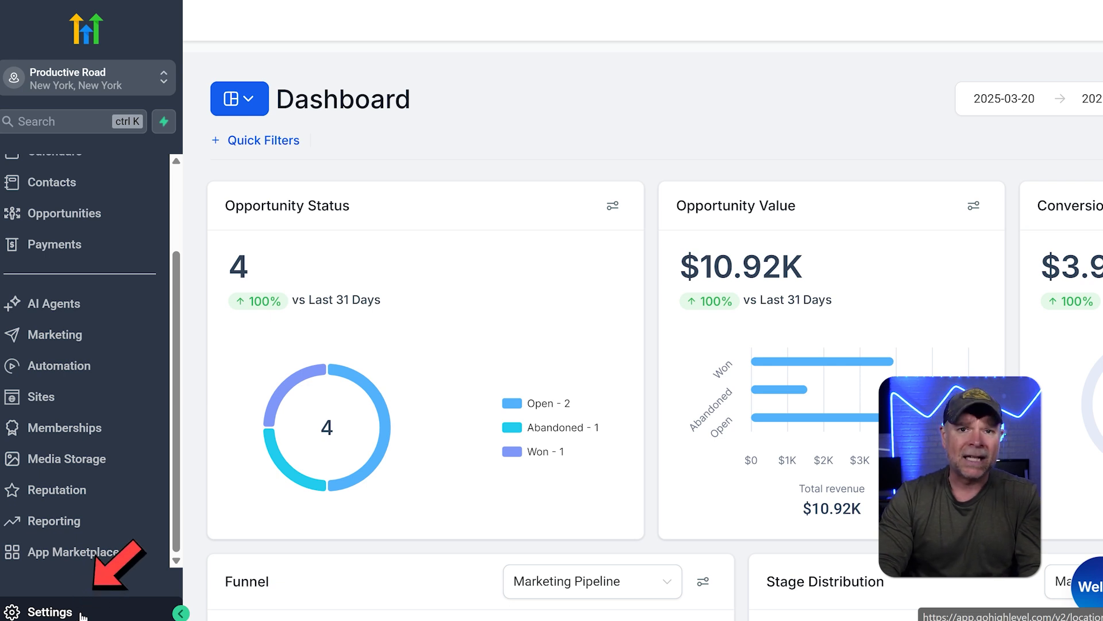
click(82, 615)
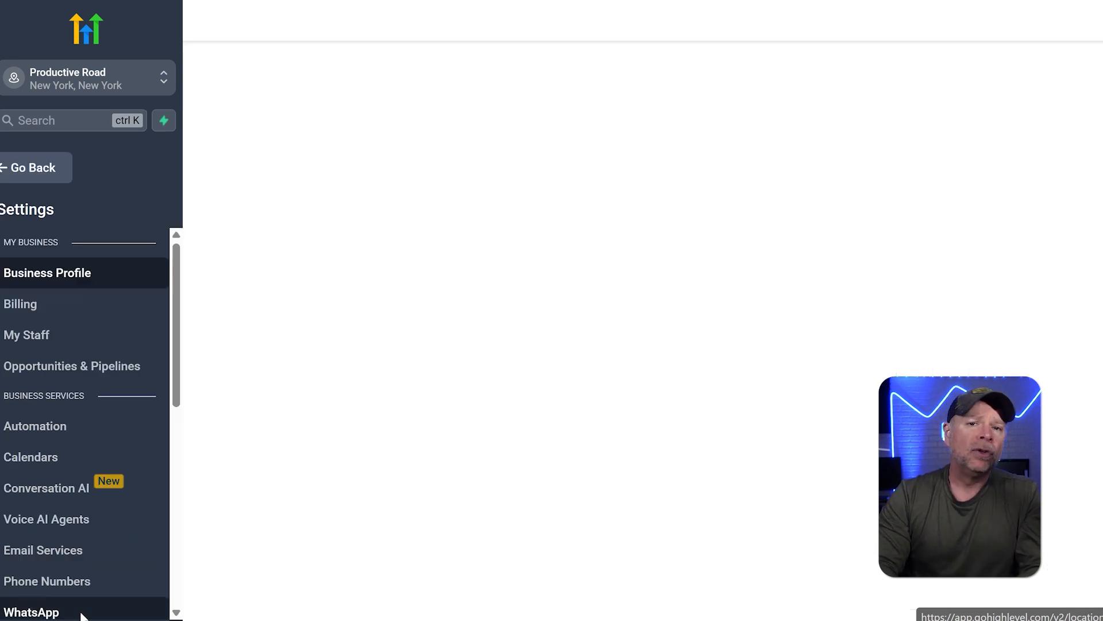
scroll(91, 385, down, 3)
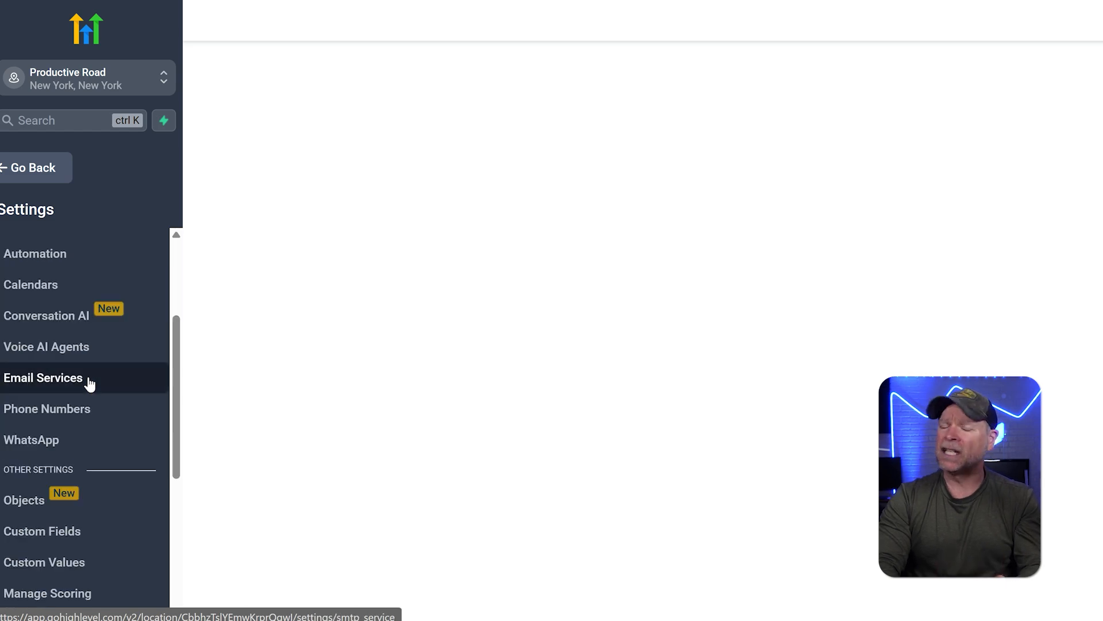
scroll(90, 384, down, 3)
scroll(90, 385, down, 2)
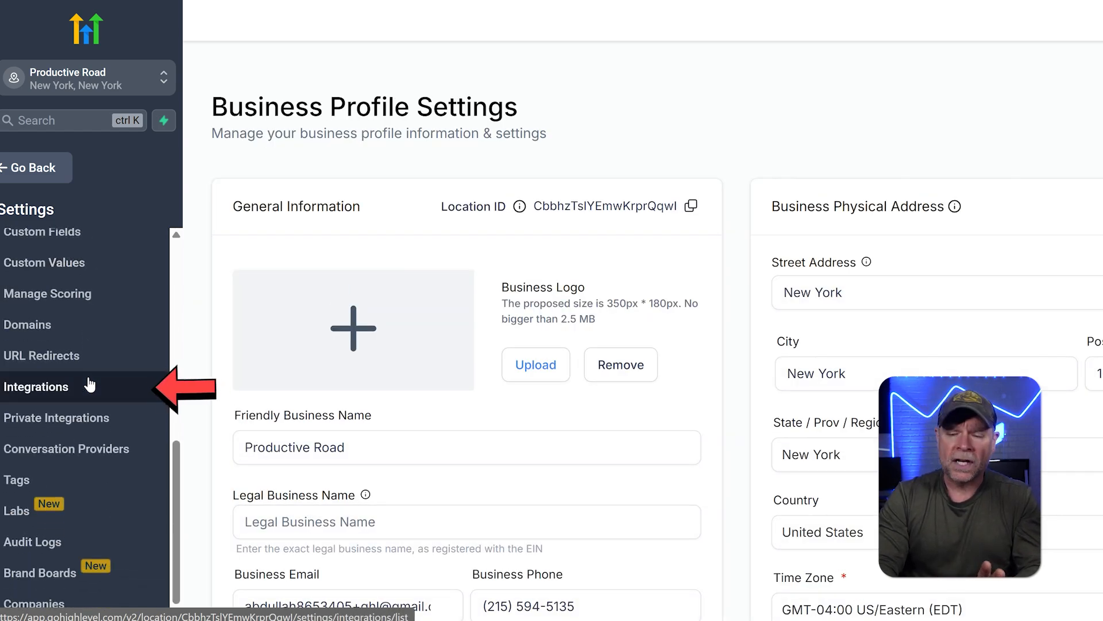
click(90, 384)
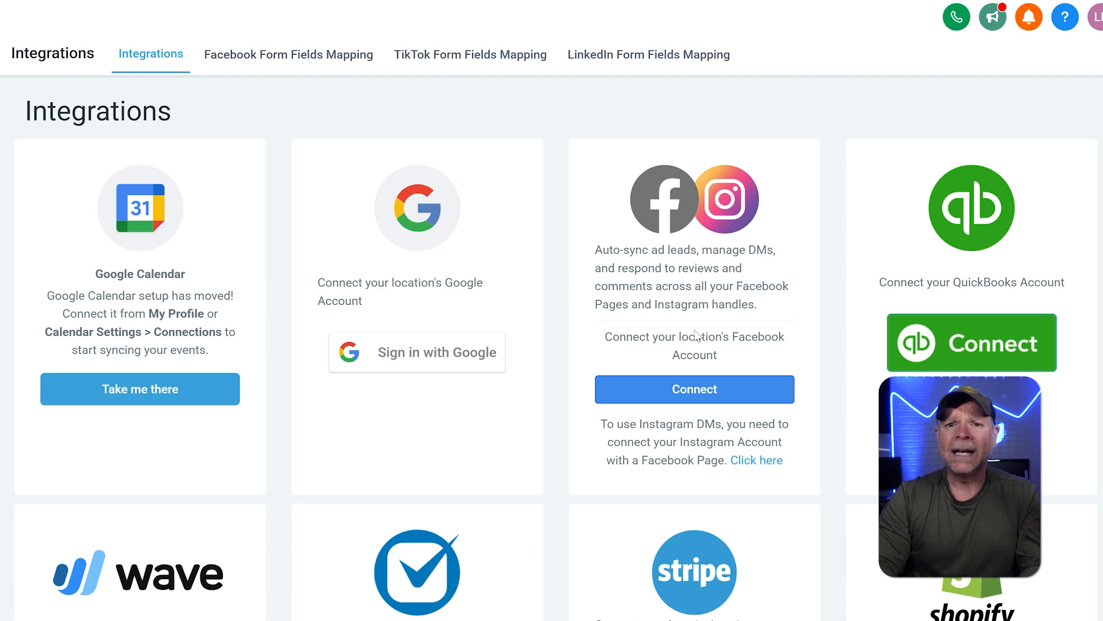
click(713, 390)
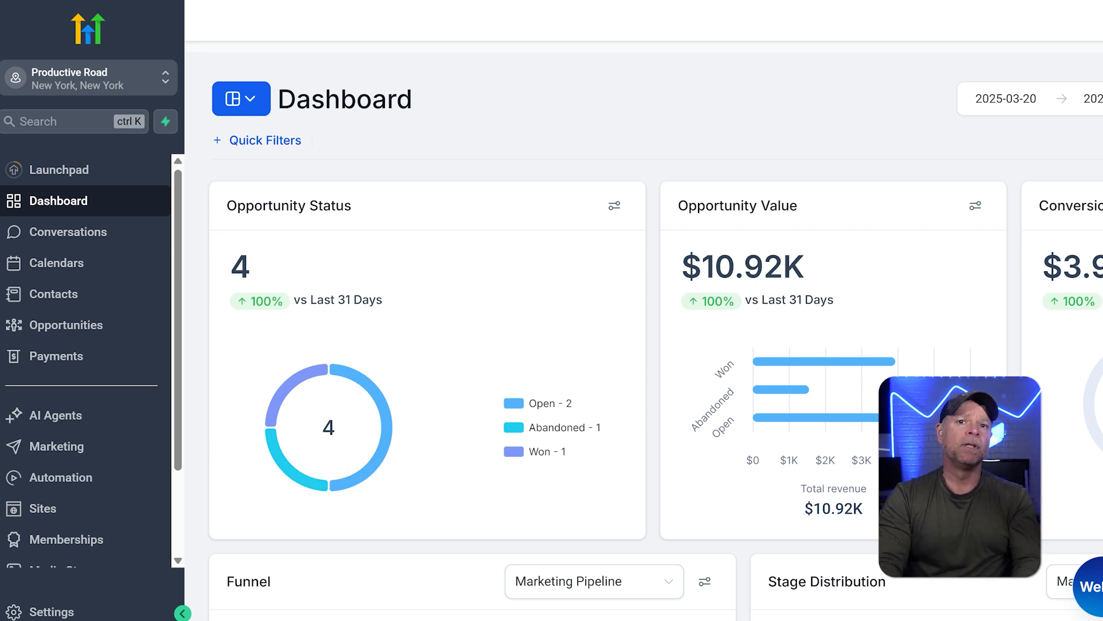
- Open the automation workflows and start creating a workflow from a recipe
scroll(98, 370, down, 3)
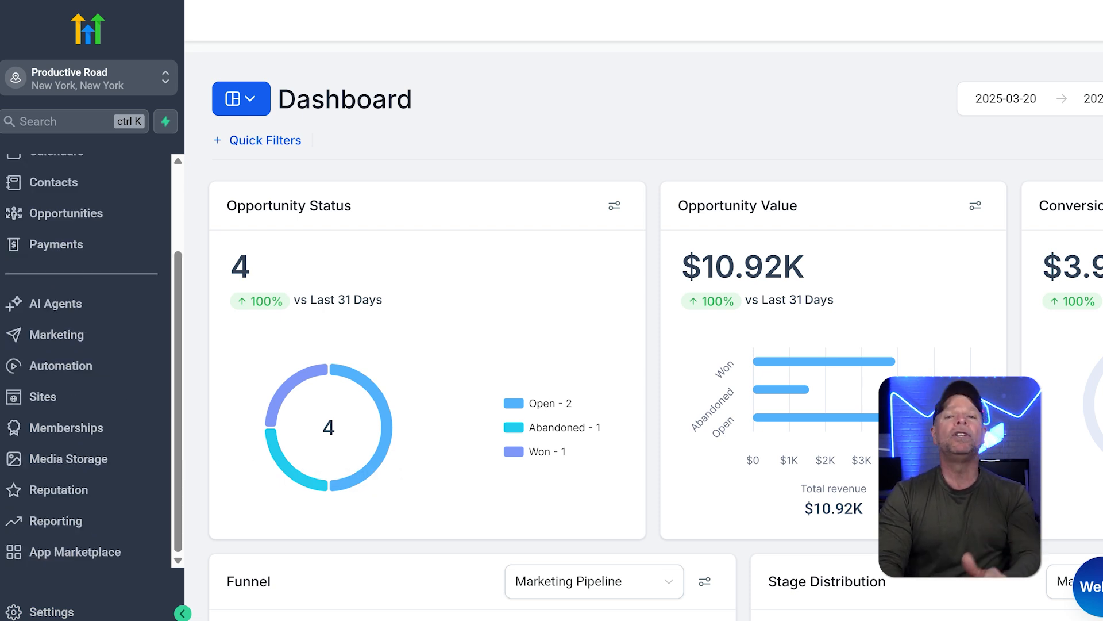
click(89, 372)
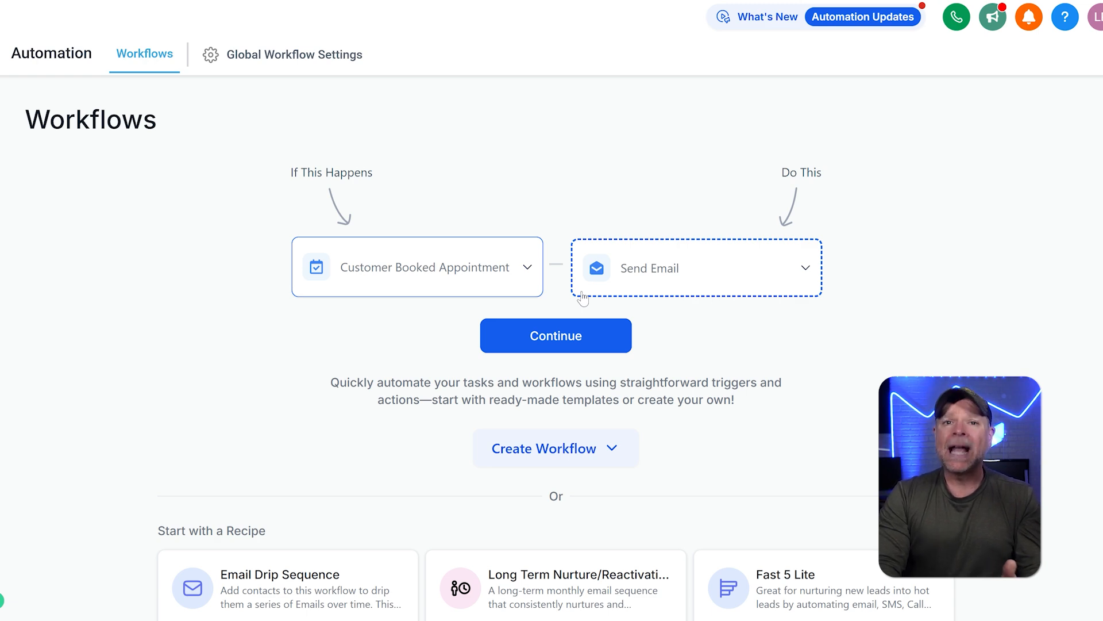
scroll(583, 298, down, 5)
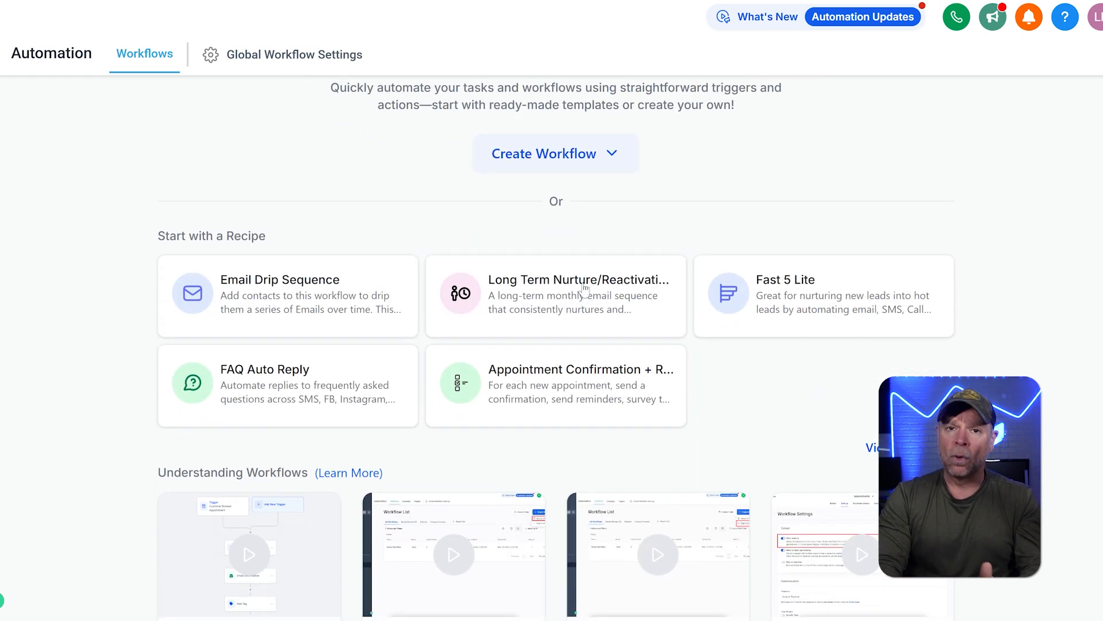
click(585, 156)
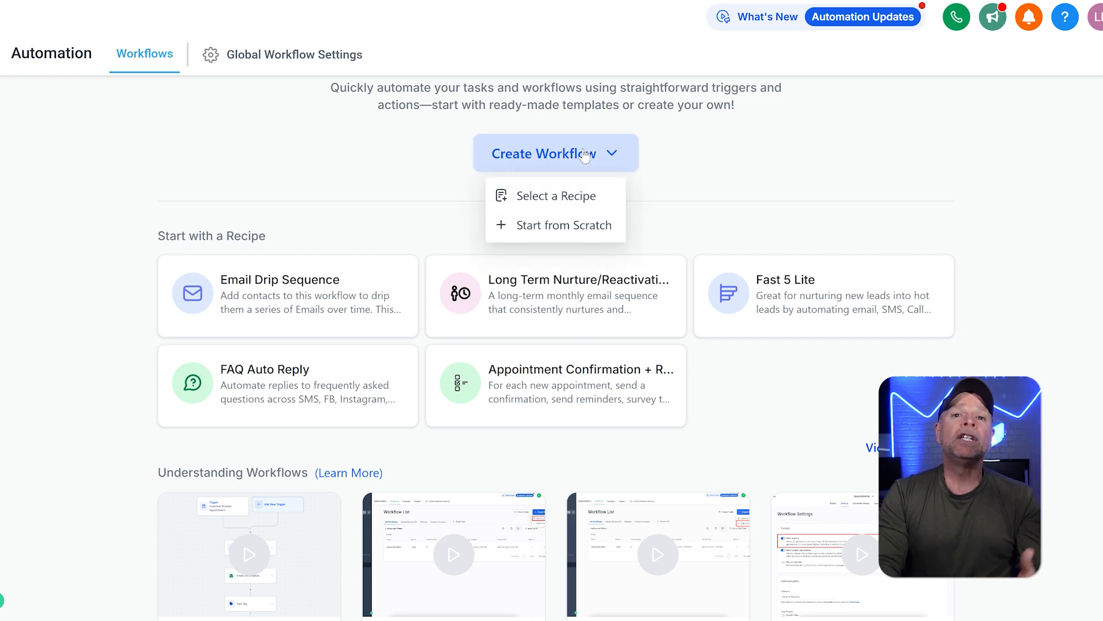
click(596, 198)
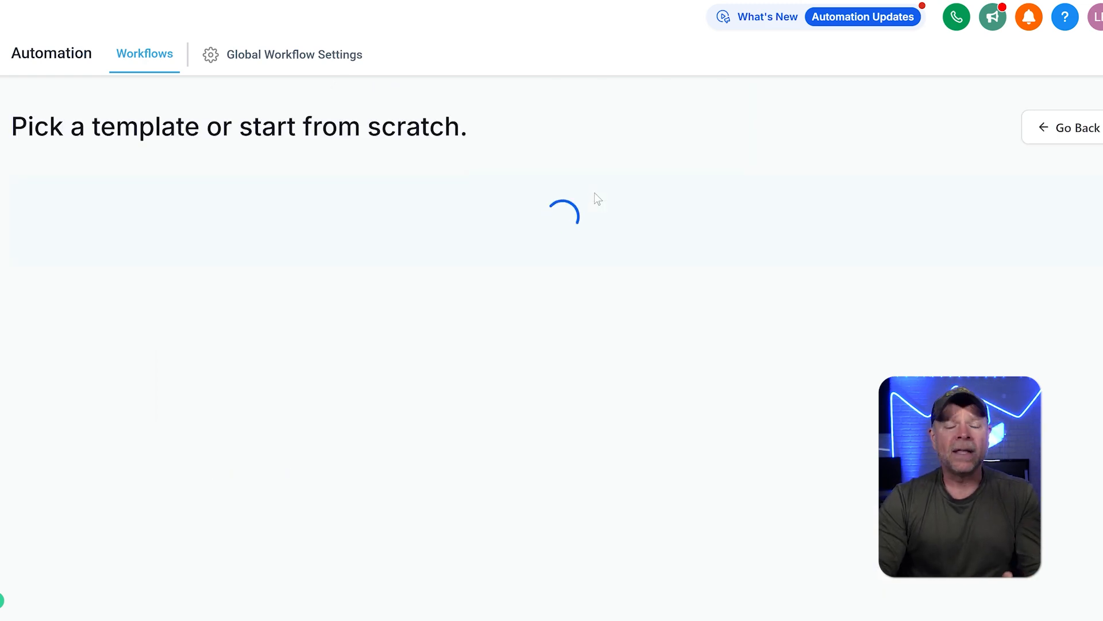
- Create the workflow from the "Recipe - Instagram comment automation" template and dismiss the AI assistant message
scroll(596, 199, down, 5)
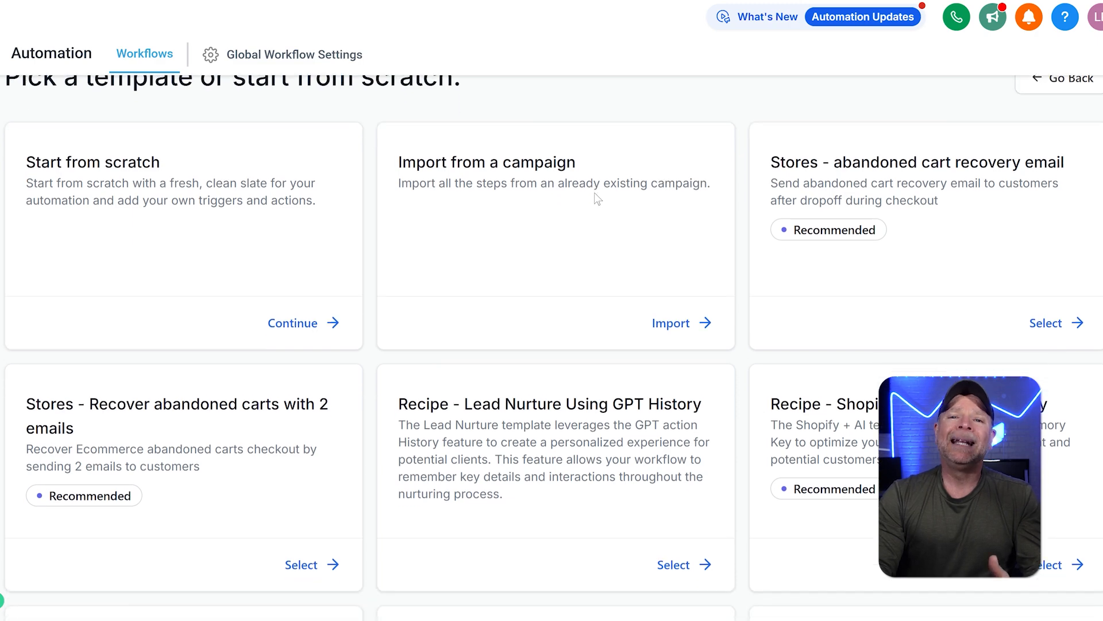
scroll(596, 198, down, 7)
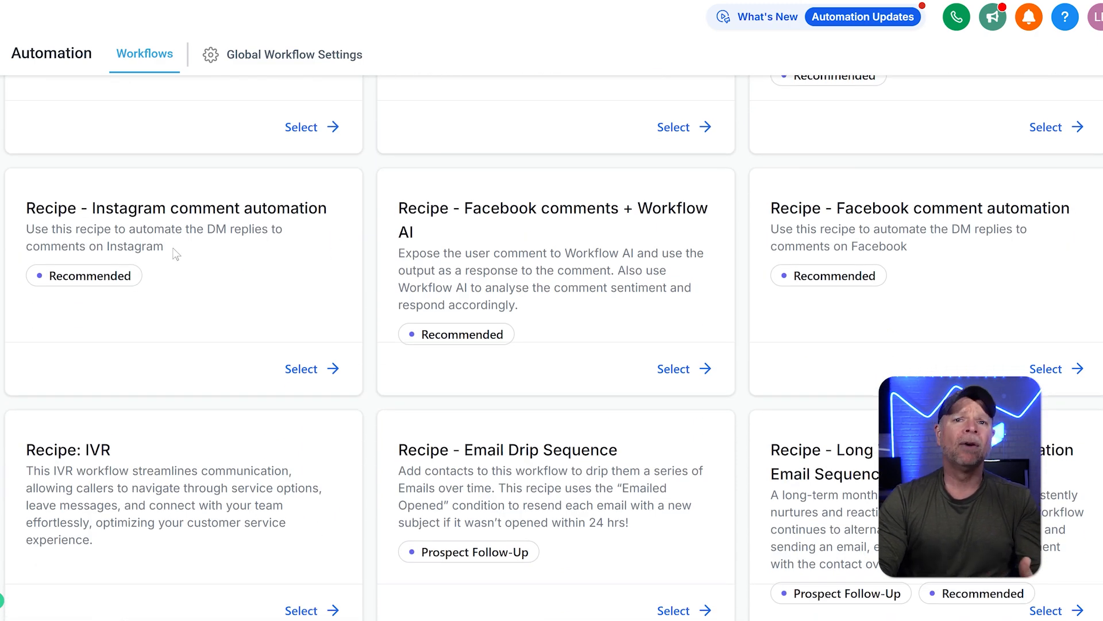
click(305, 369)
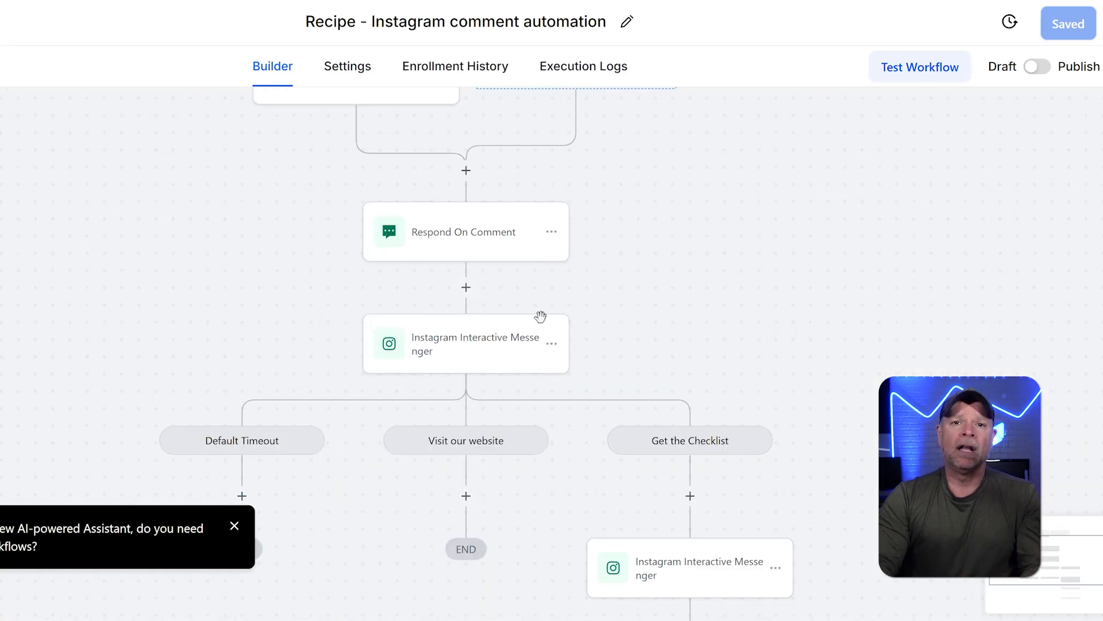
click(232, 528)
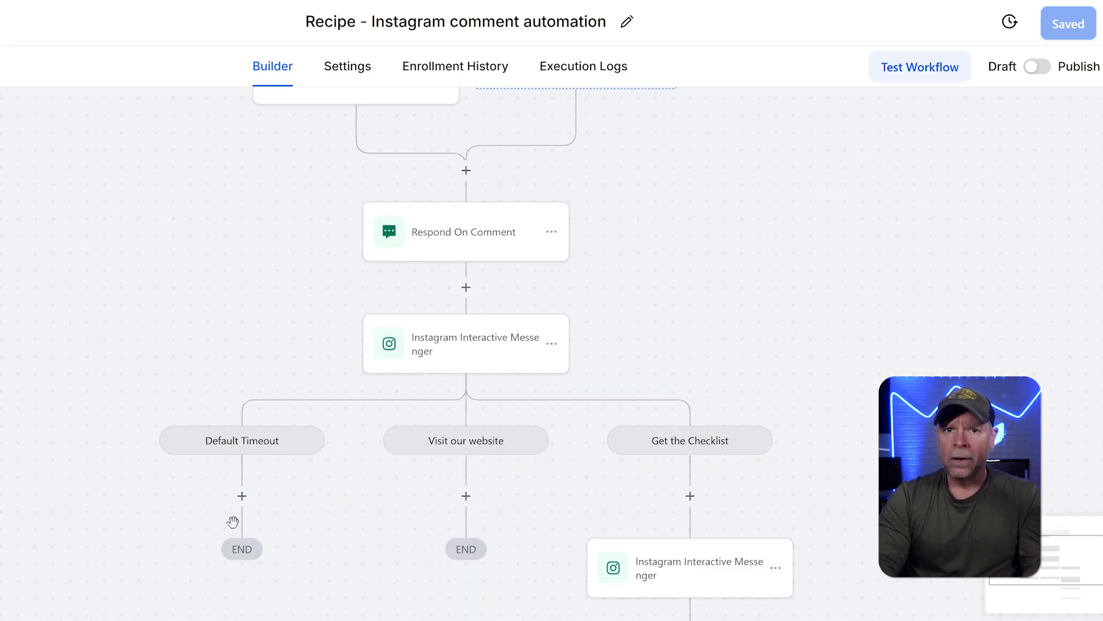
- Review the recipe's full flow, from the Instagram comment trigger through the reply actions to the end of each branch
scroll(234, 517, up, 3)
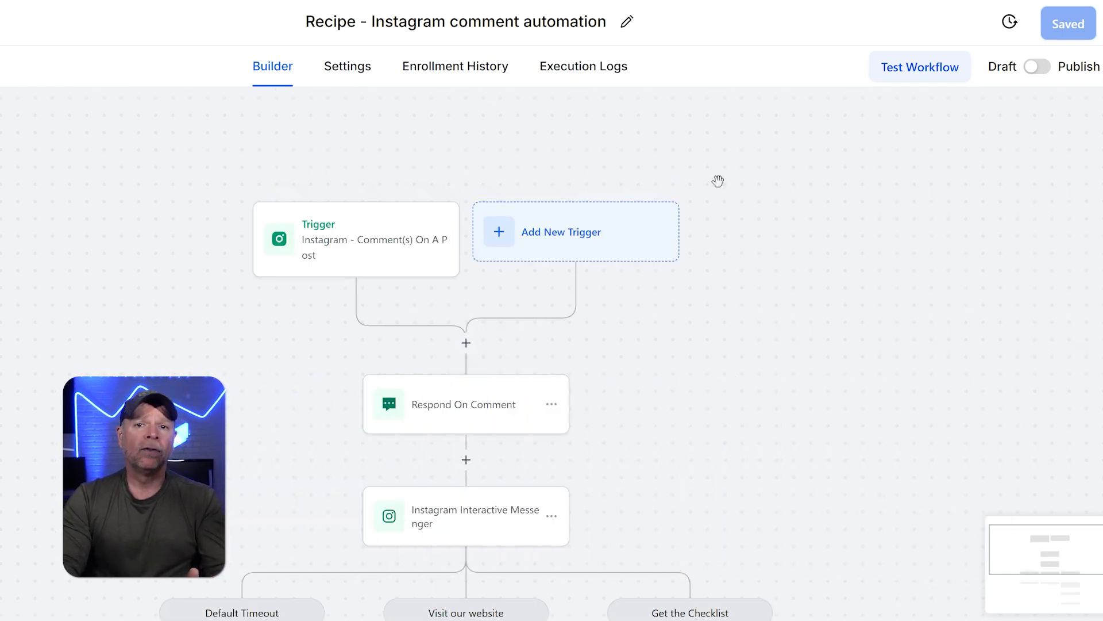
scroll(747, 296, down, 5)
scroll(741, 292, down, 4)
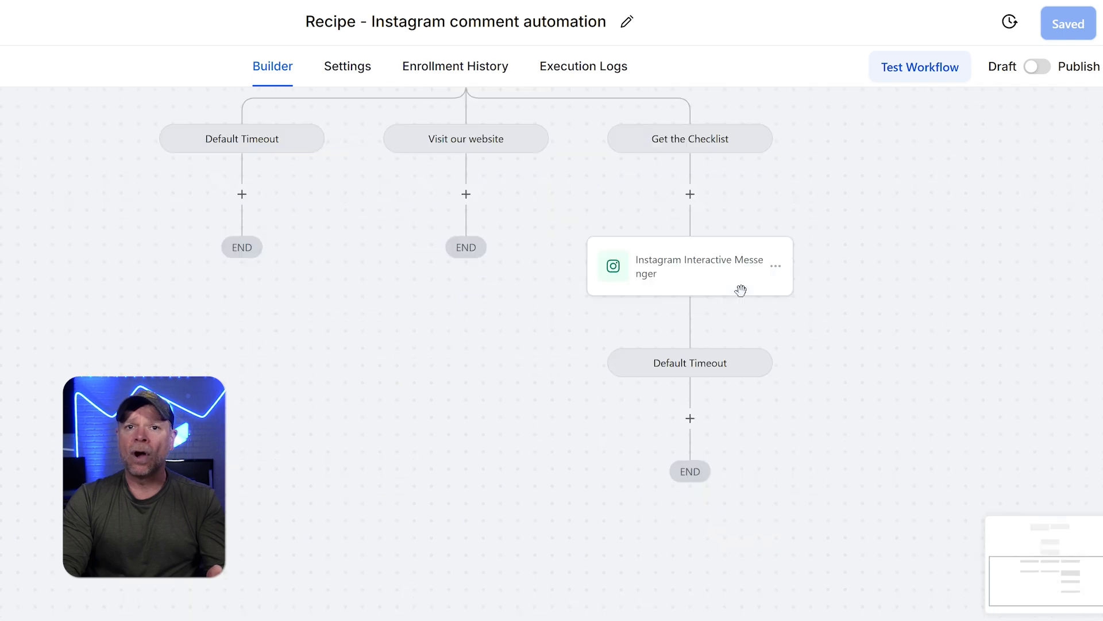
scroll(741, 292, up, 10)
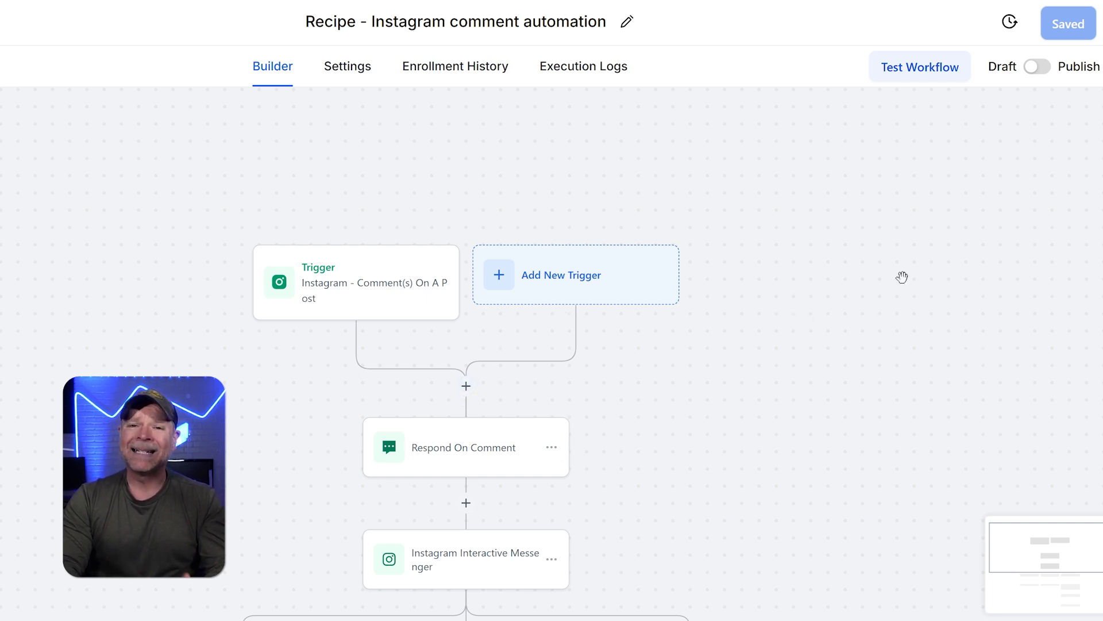
- Look over the triggers available for the workflow and the actions that can be inserted before Respond On Comment, without adding any
click(600, 279)
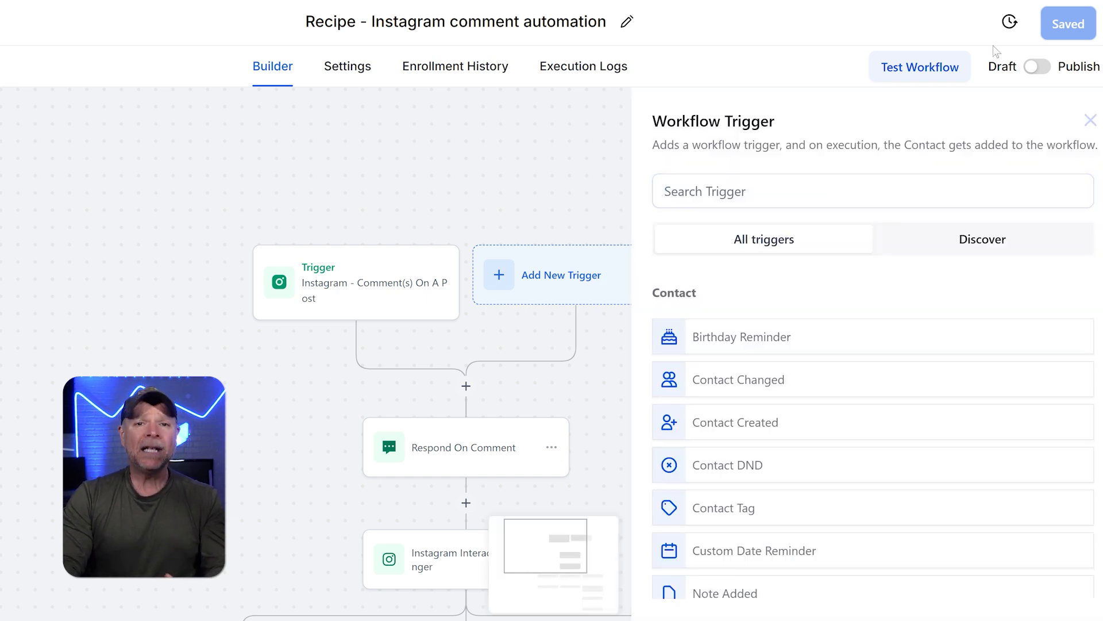
click(1090, 120)
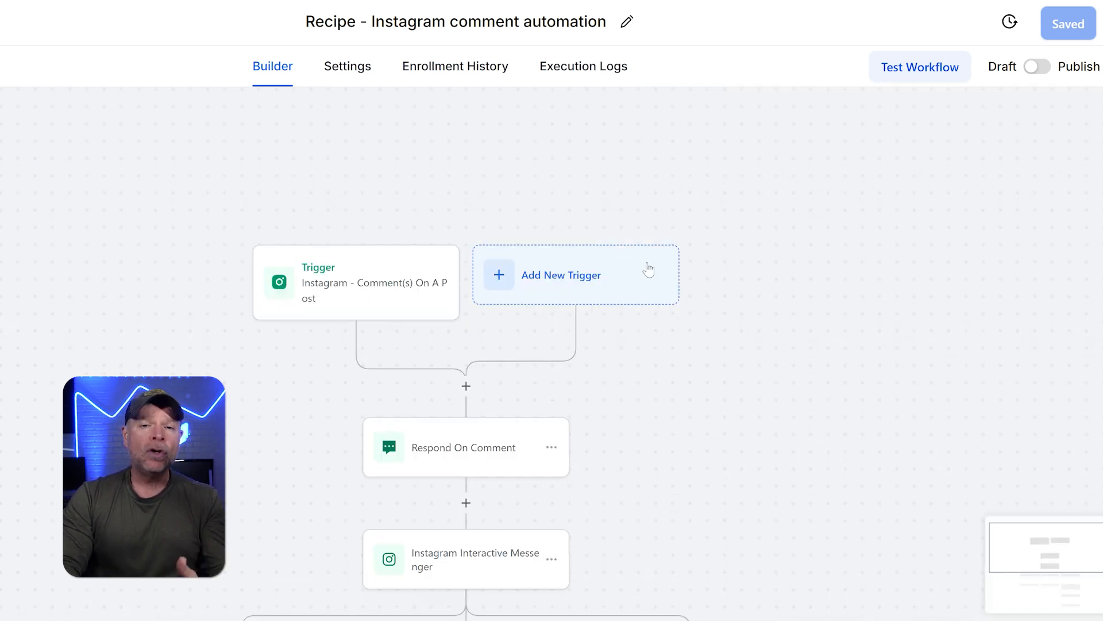
click(600, 279)
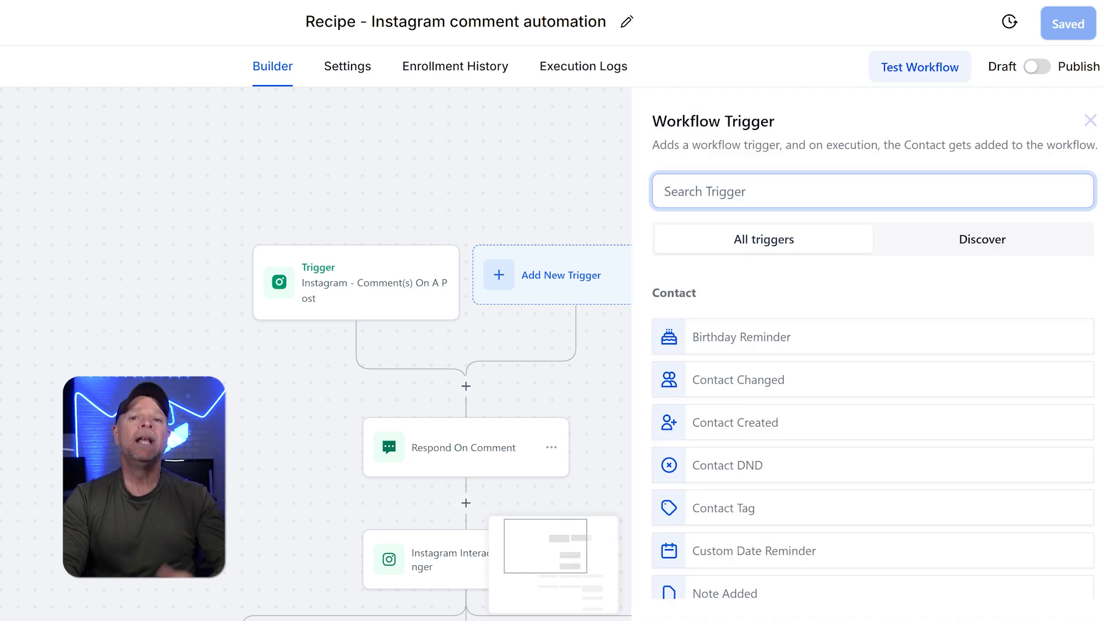
click(1090, 120)
scroll(629, 305, down, 1)
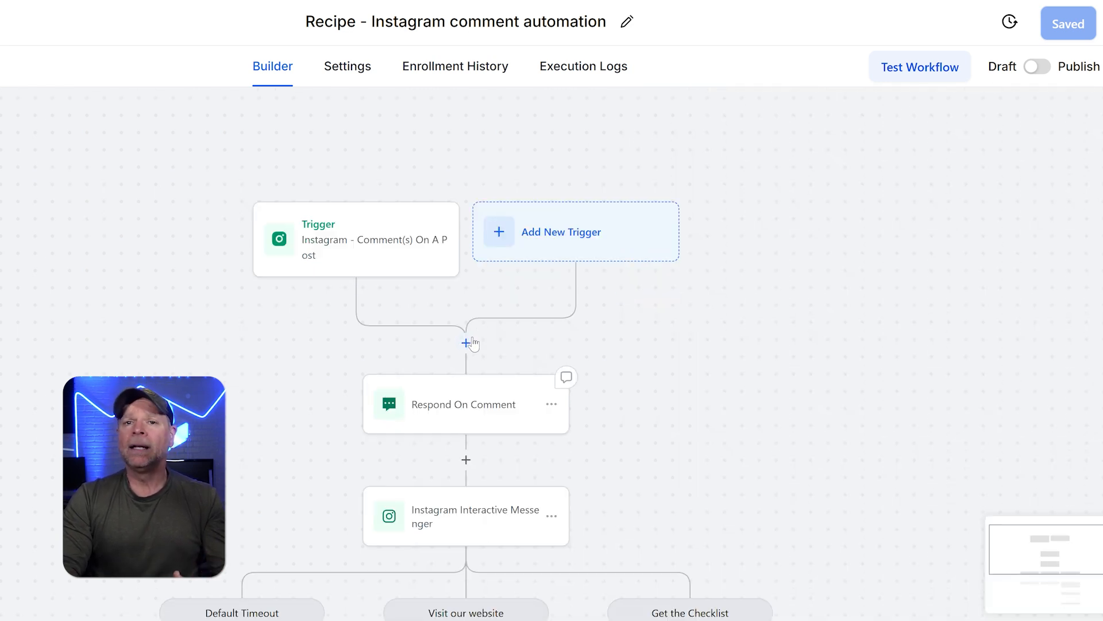
click(467, 344)
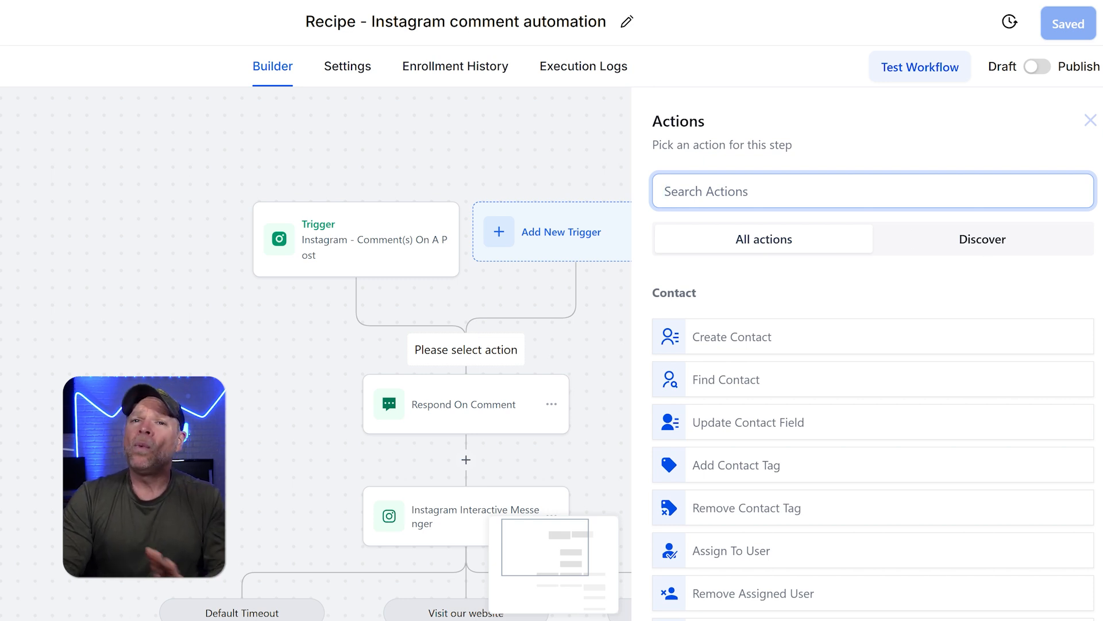
click(1090, 121)
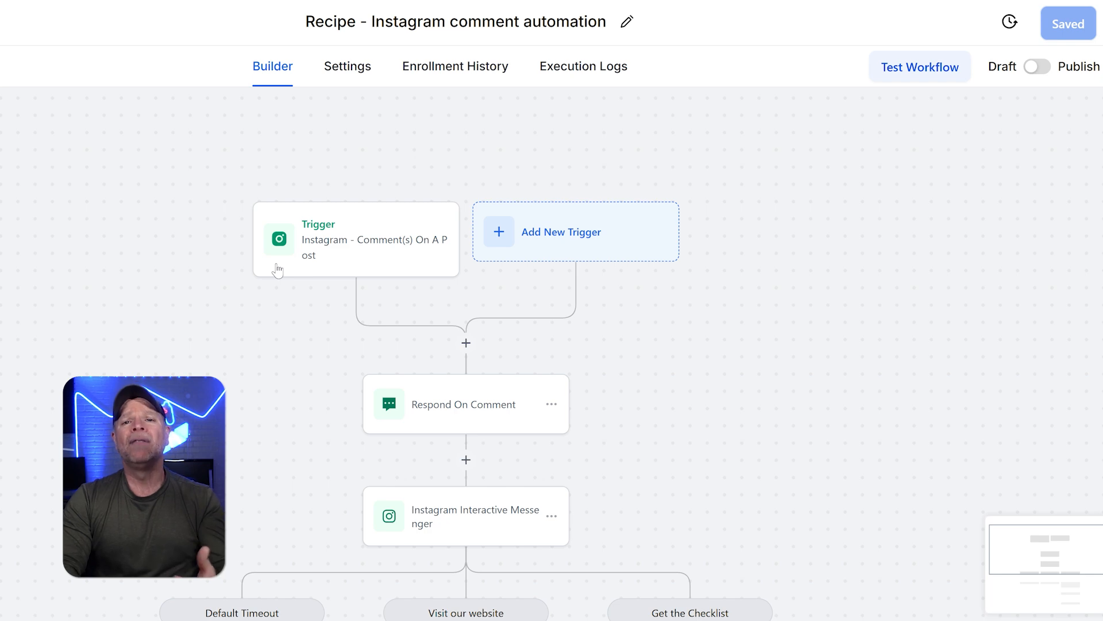
- Review the settings of the Instagram comment trigger and the random replies in the Respond On Comment action, closing both unchanged
click(375, 253)
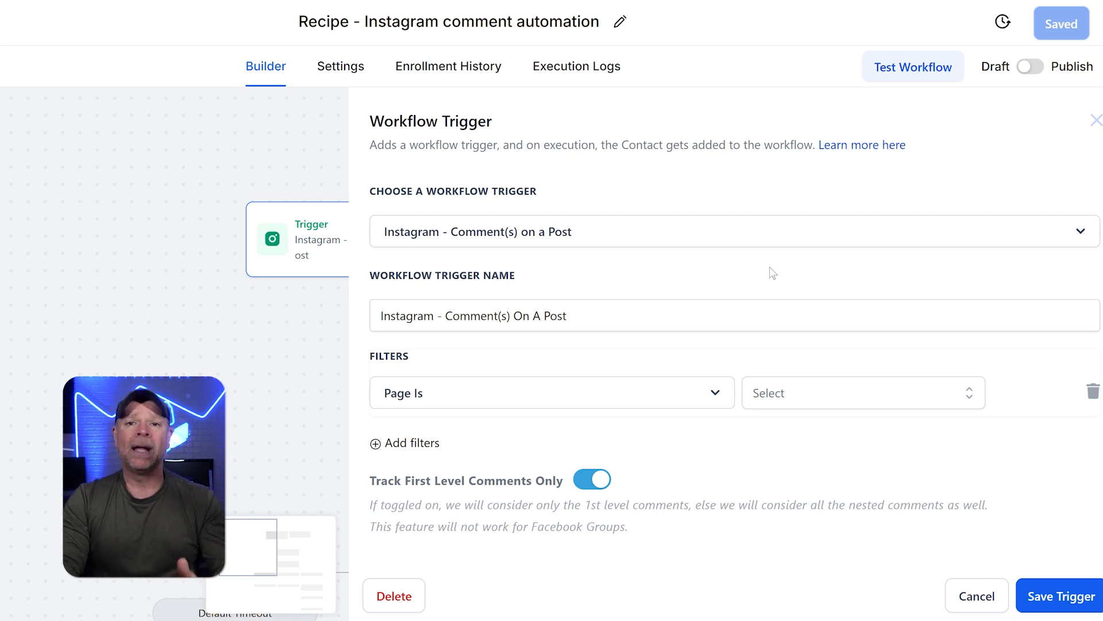
click(1097, 122)
scroll(678, 302, down, 3)
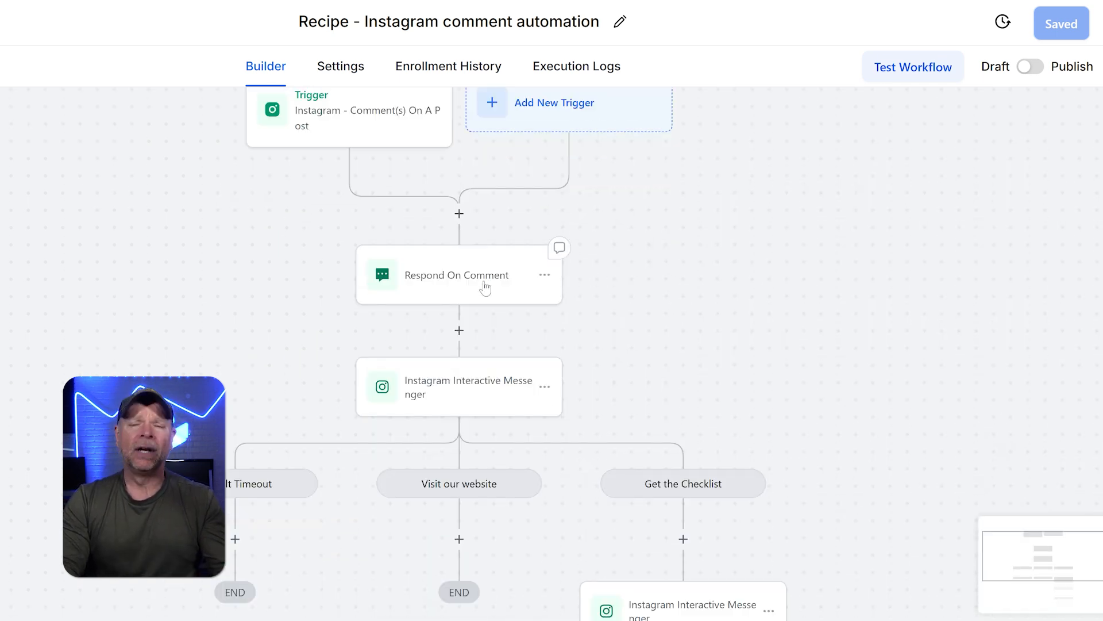
click(451, 287)
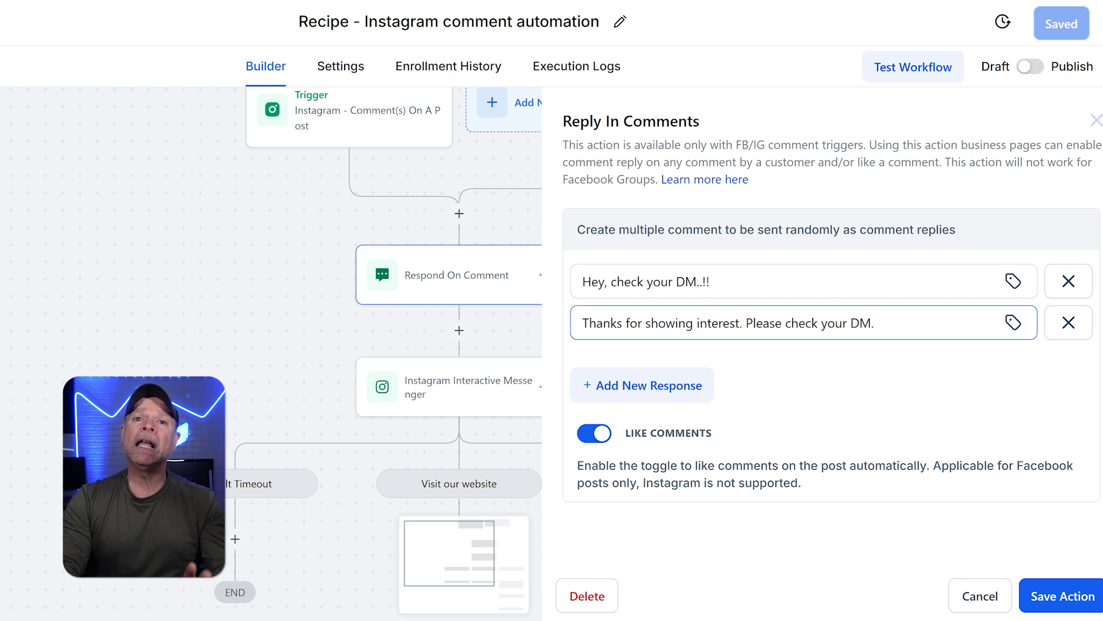
click(922, 348)
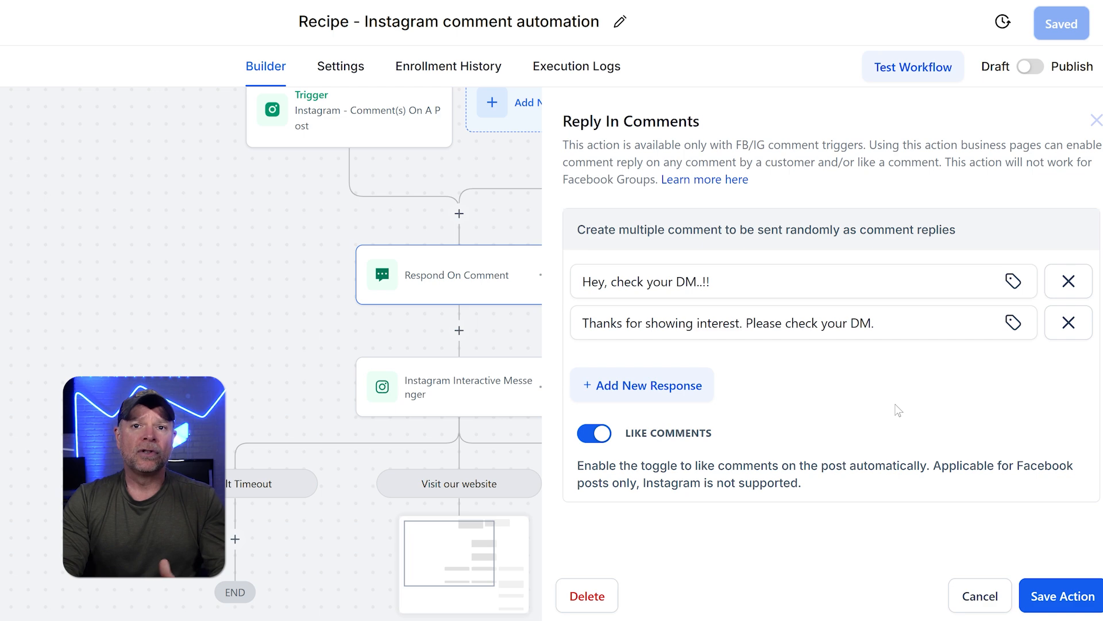
click(1096, 121)
- Review the reply type, DM message, action buttons and their targets in the first Instagram Interactive Messenger action, closing it unchanged
scroll(553, 384, down, 2)
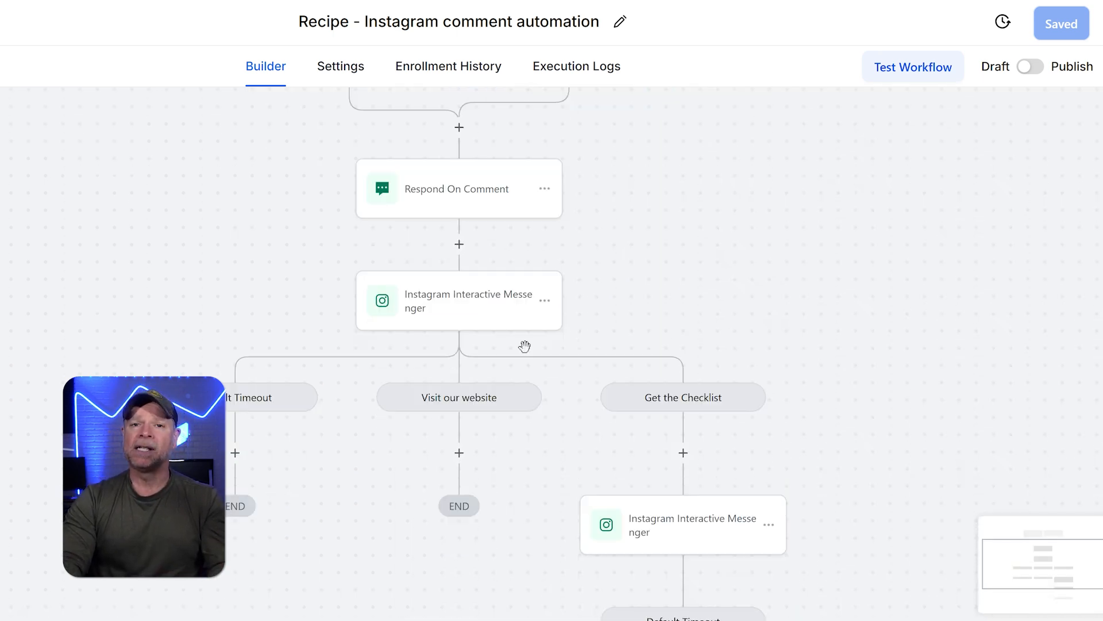
click(479, 324)
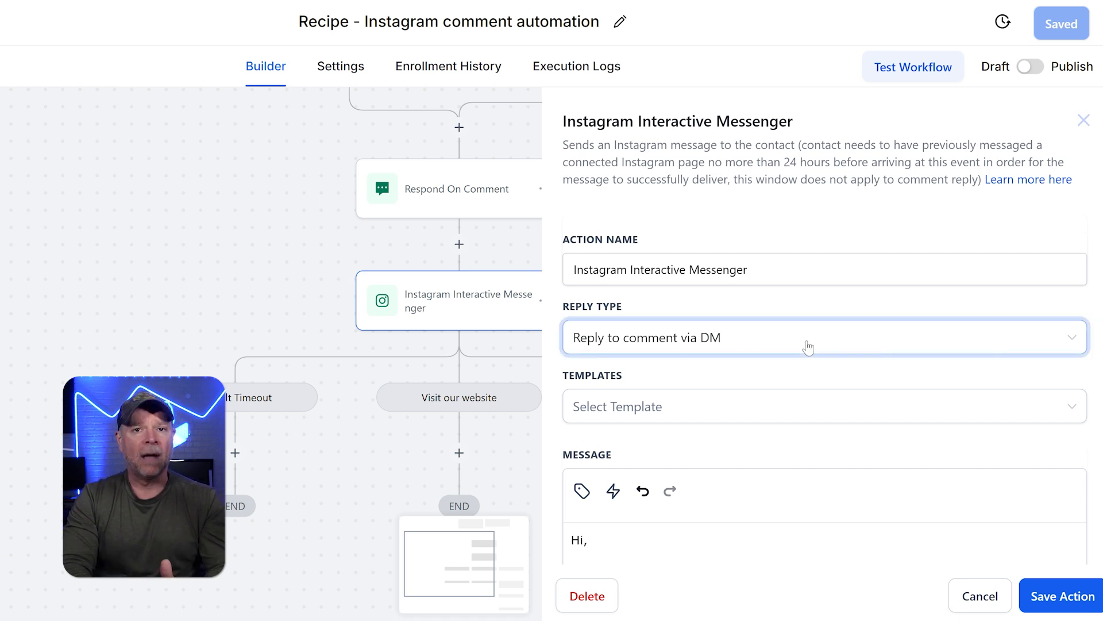
scroll(805, 345, down, 2)
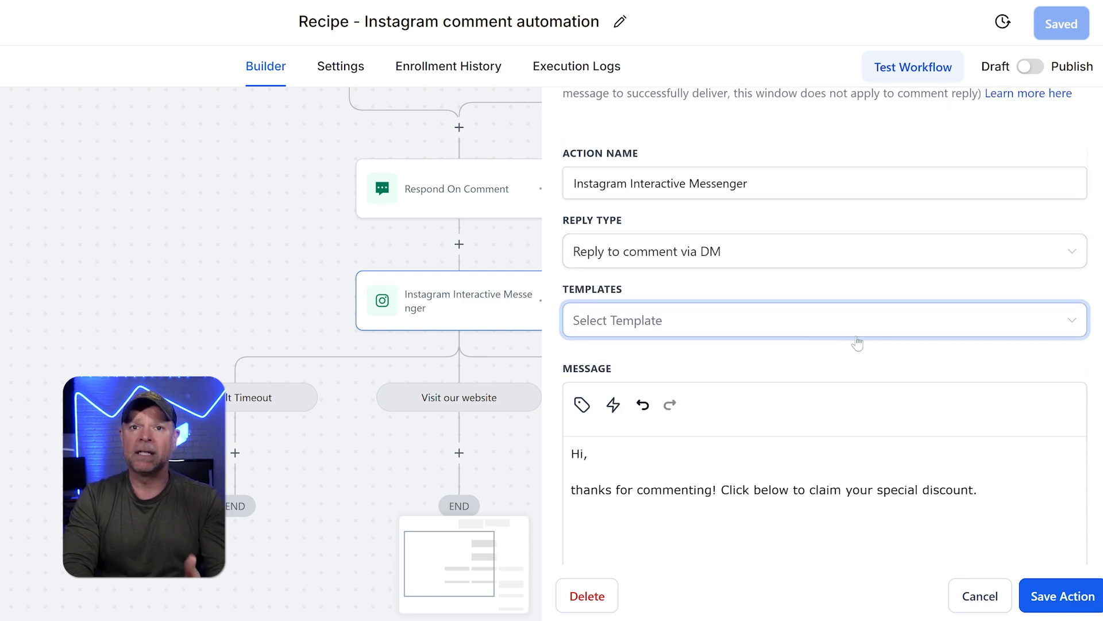
scroll(866, 351, down, 5)
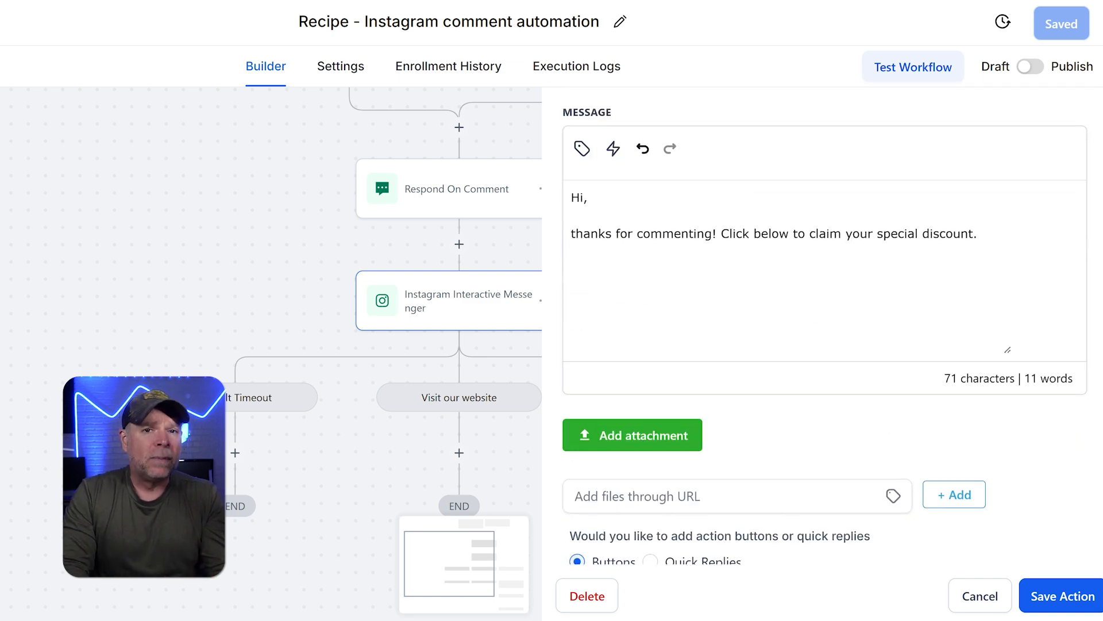
scroll(825, 345, up, 2)
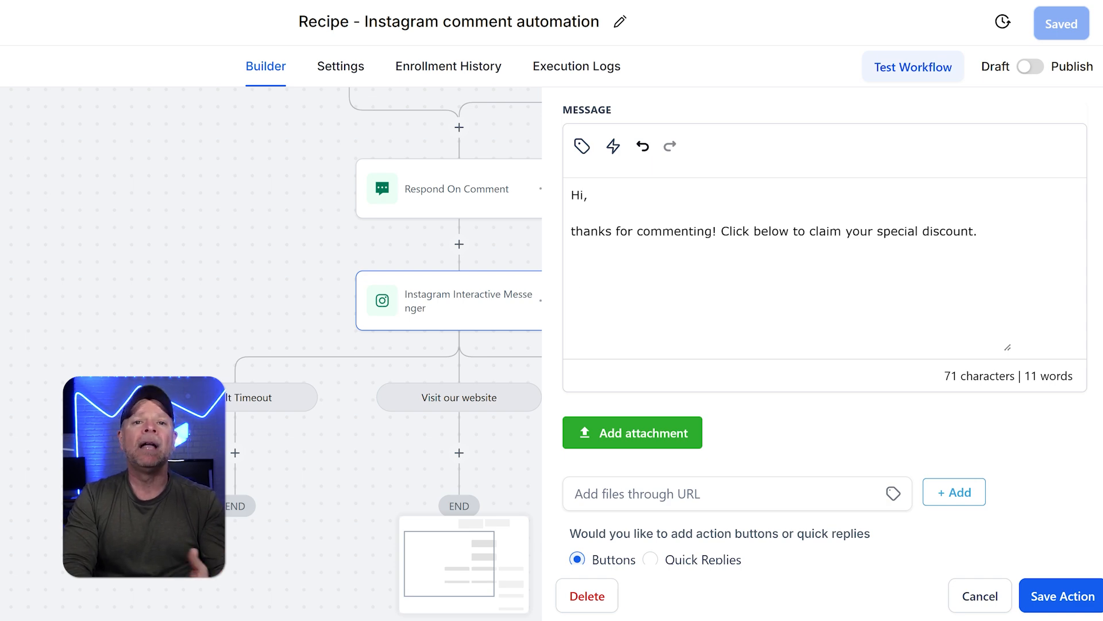
scroll(1083, 287, down, 10)
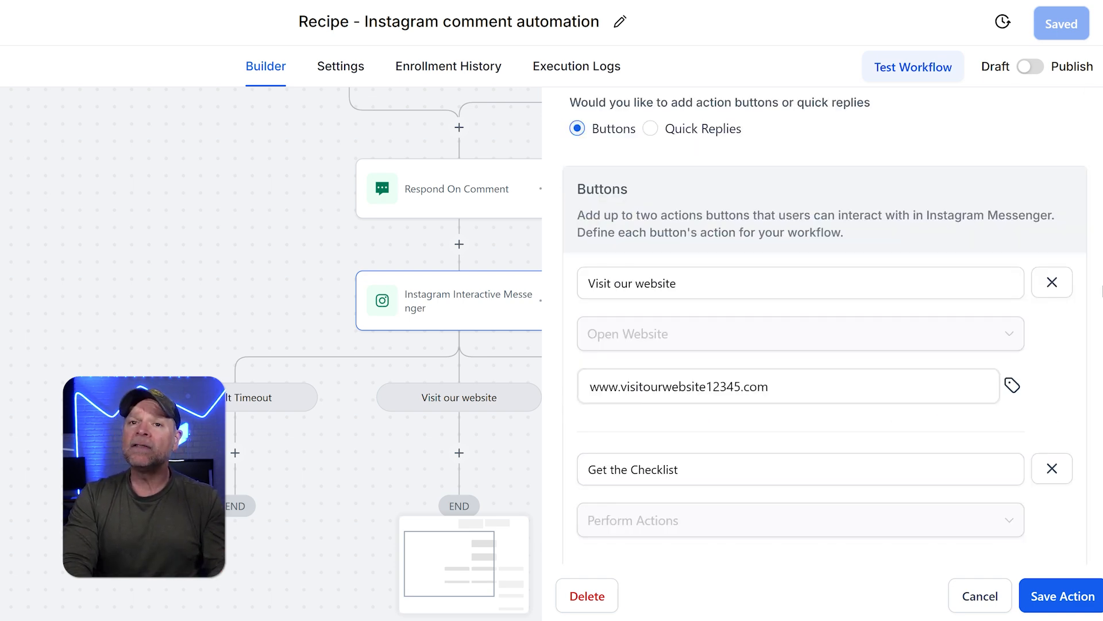
scroll(1099, 292, up, 8)
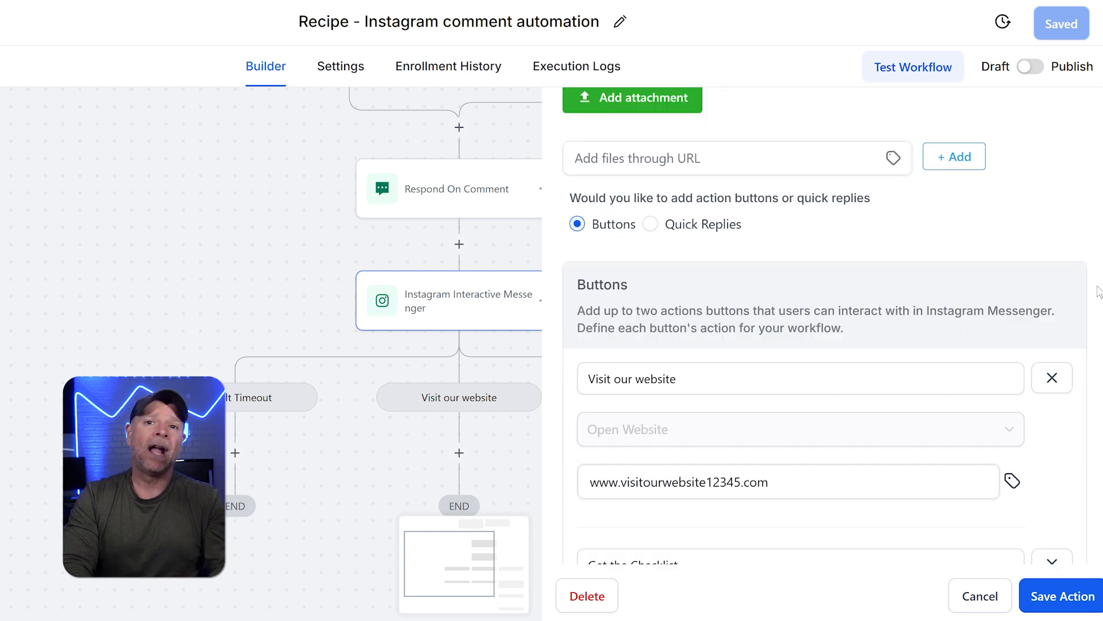
scroll(1099, 292, up, 5)
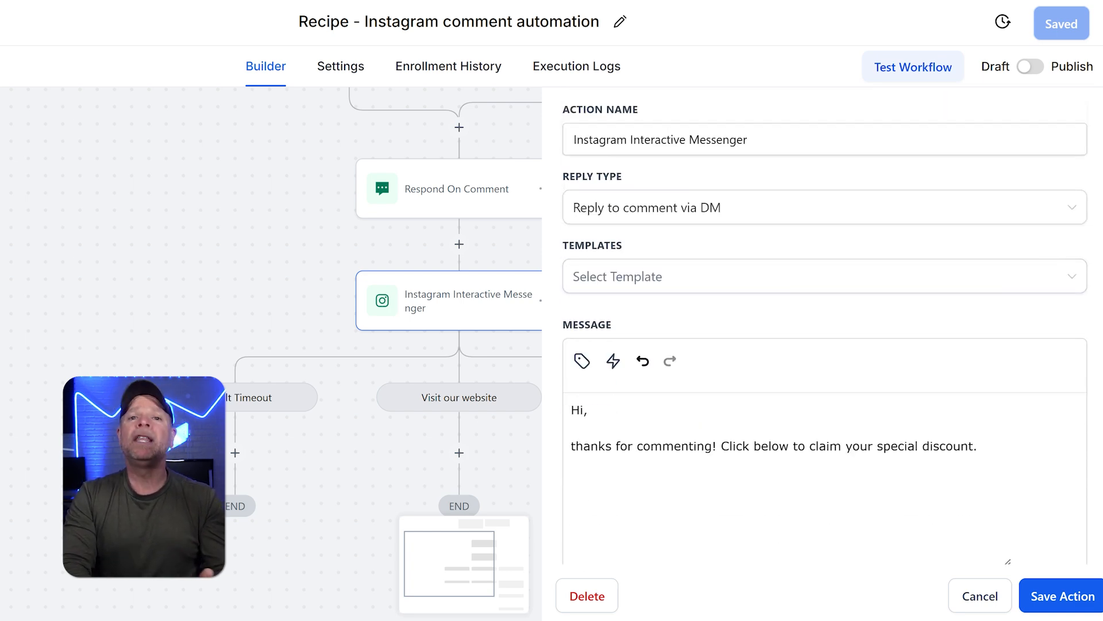
scroll(712, 256, up, 3)
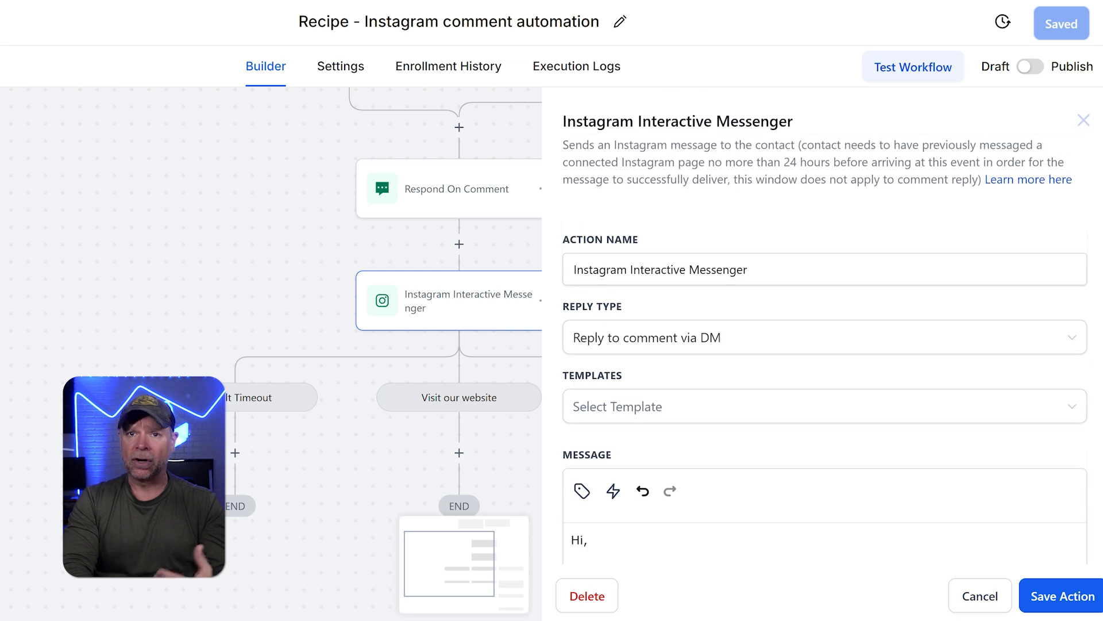
click(1083, 132)
- Examine the Default Timeout, Visit our website and Get the Checklist branches below the first Instagram Interactive Messenger action
drag(728, 267, 728, 191)
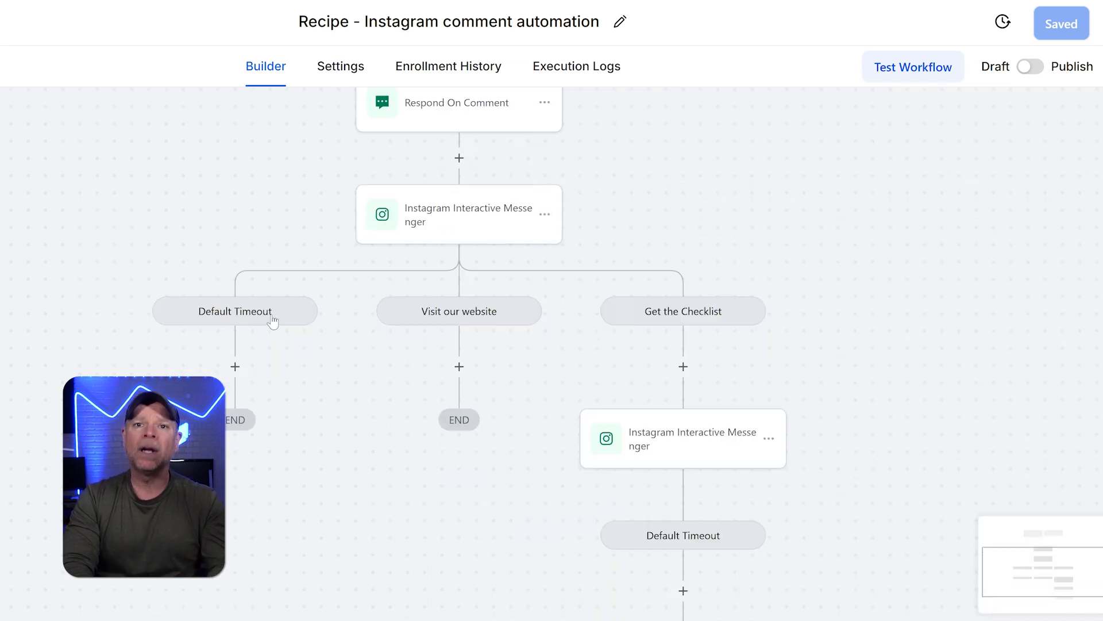
scroll(220, 320, up, 5)
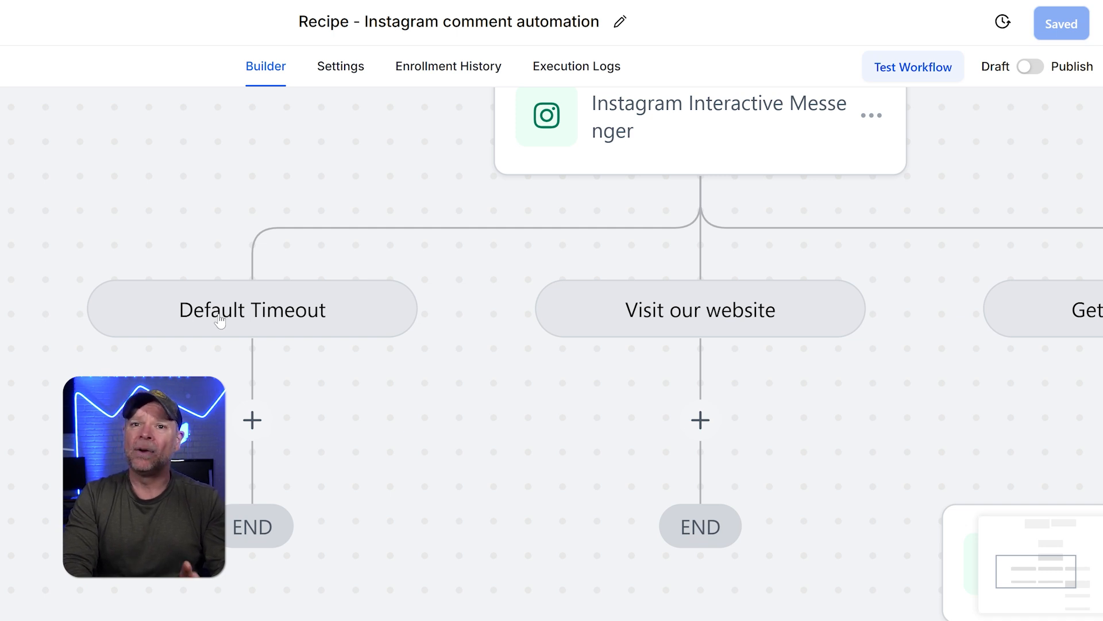
scroll(113, 391, down, 4)
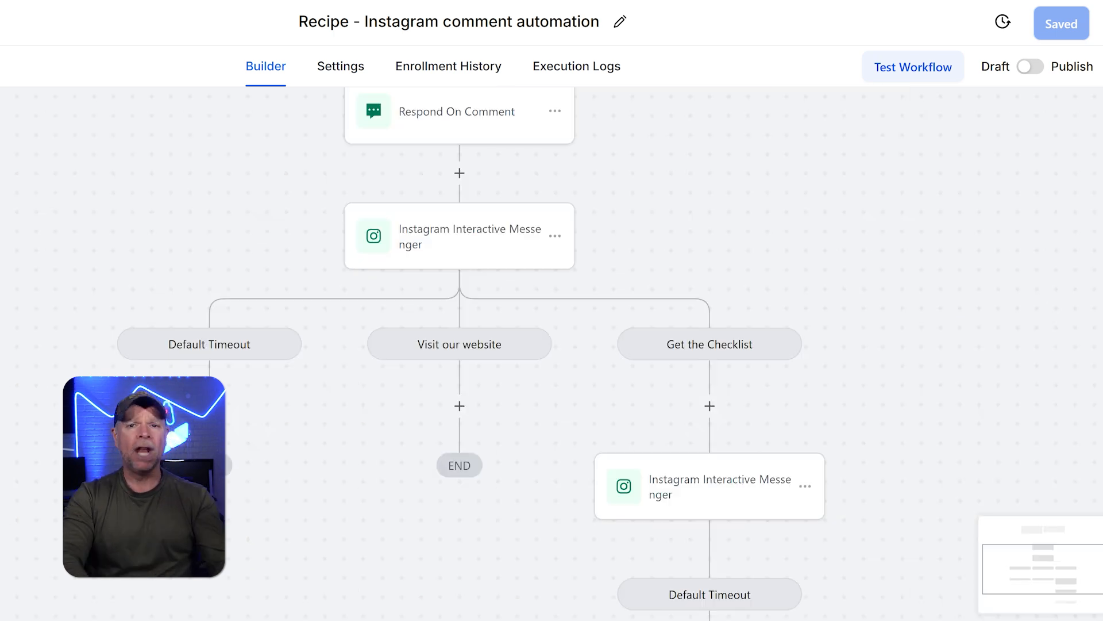
scroll(489, 360, up, 5)
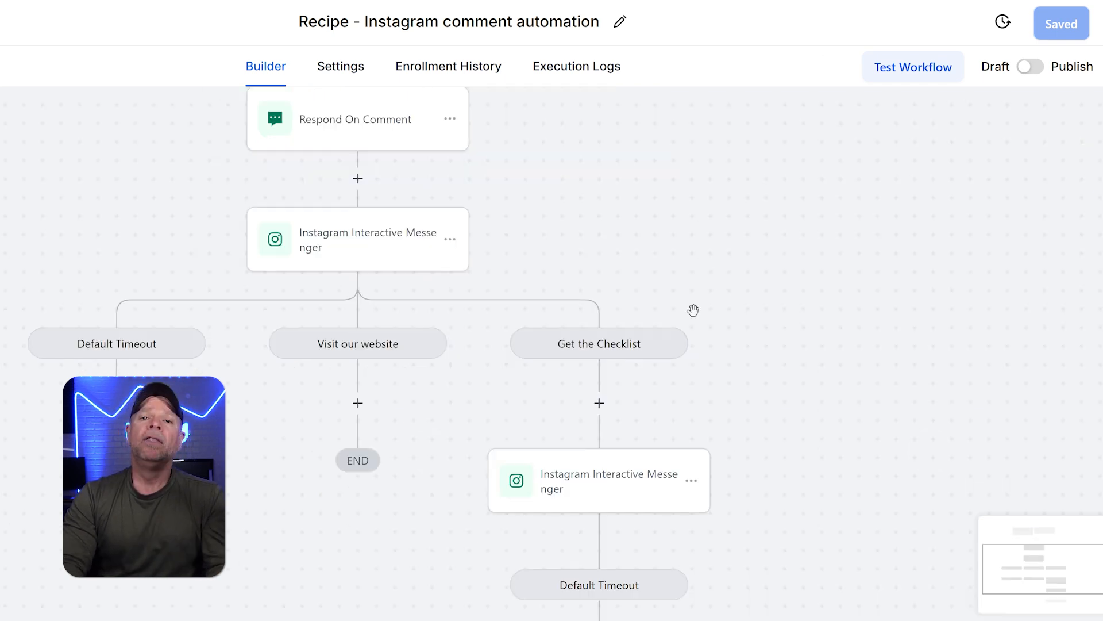
scroll(674, 344, up, 3)
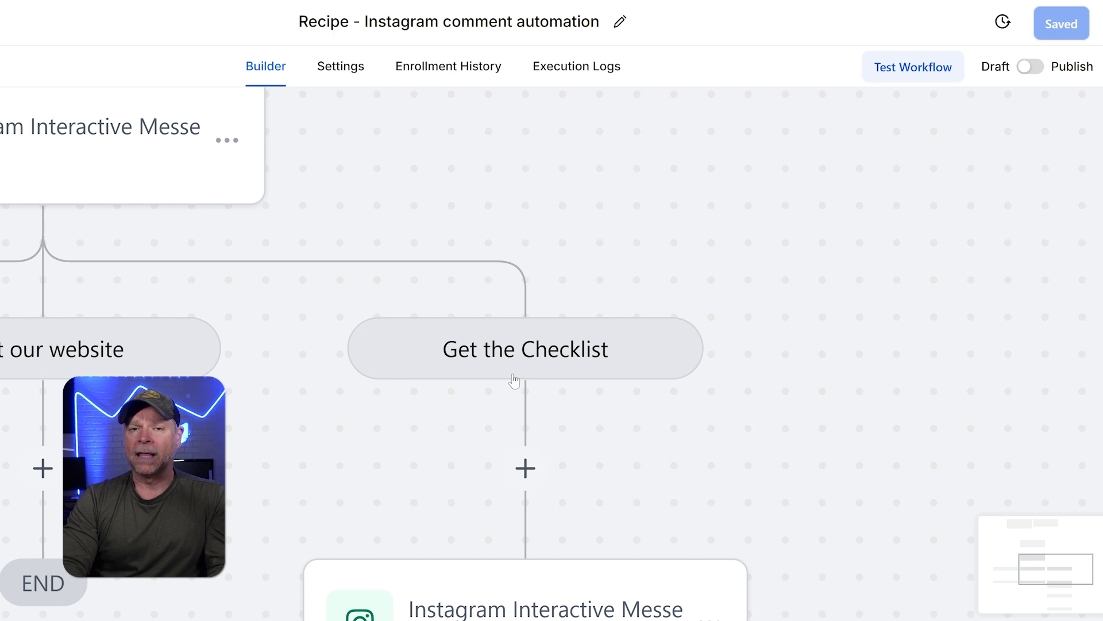
scroll(590, 344, down, 3)
scroll(591, 343, down, 3)
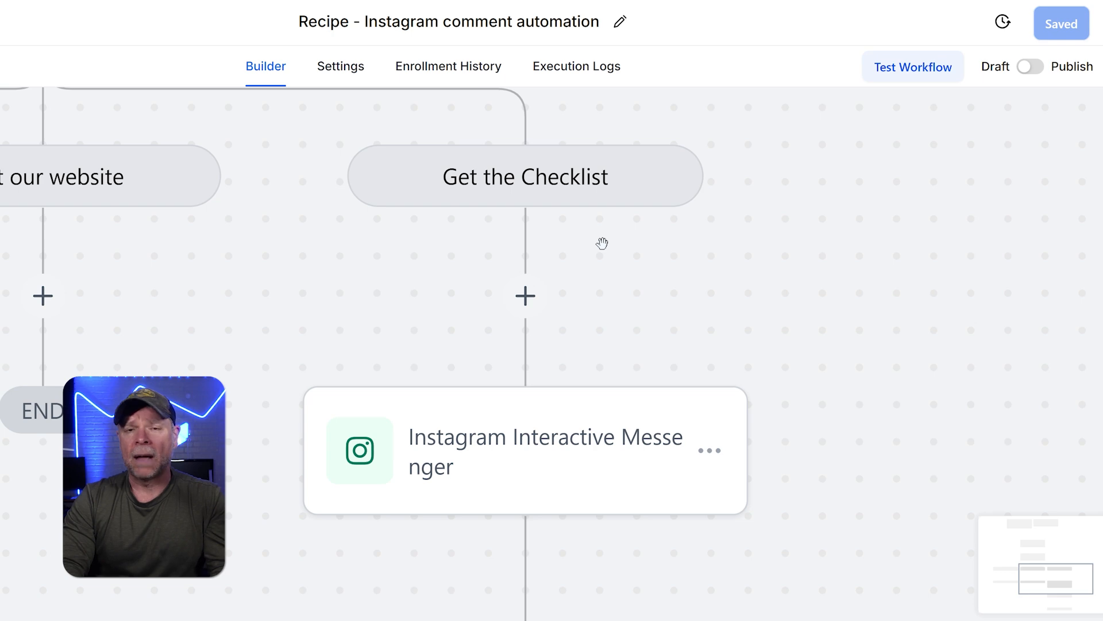
- Review the message, buttons and wait time of the Instagram Interactive Messenger action under Get the Checklist, and cancel without changes
scroll(390, 351, down, 5)
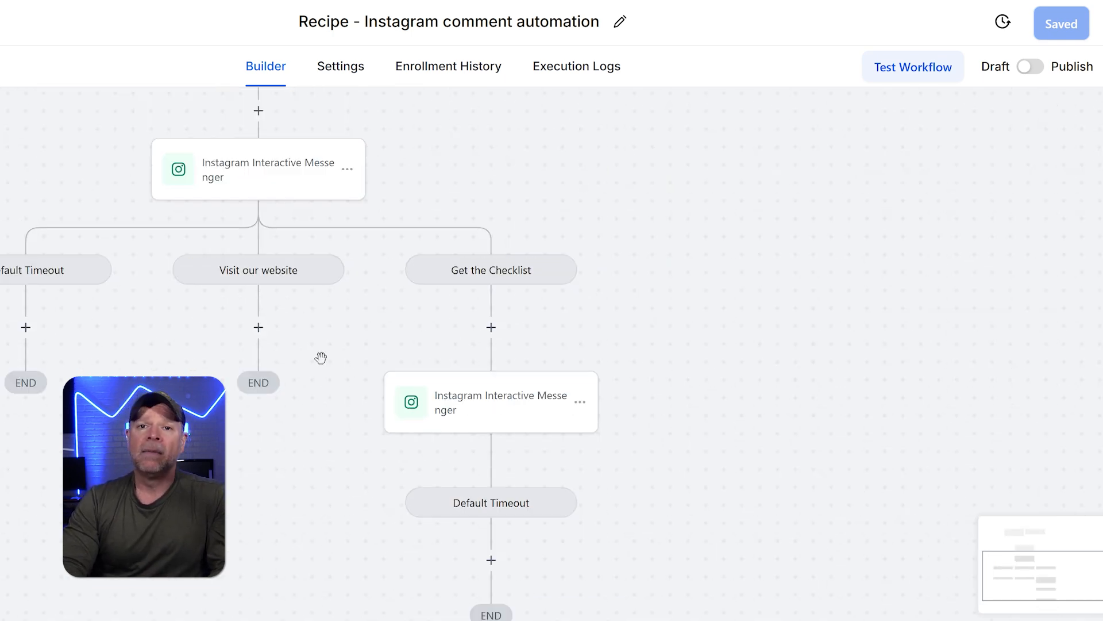
scroll(321, 357, down, 1)
click(506, 374)
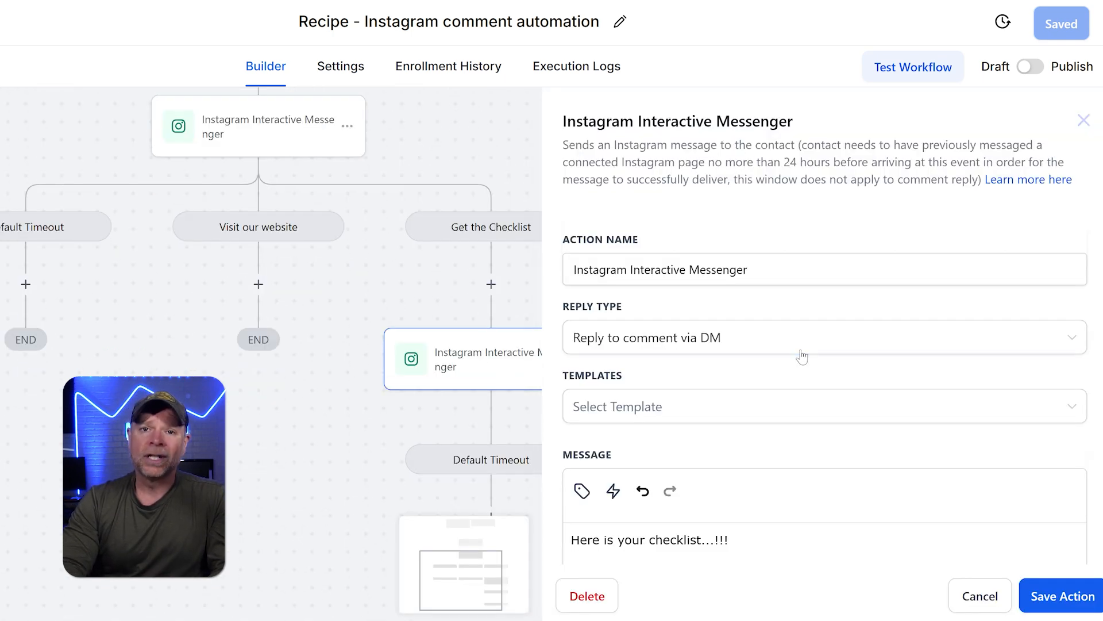
scroll(801, 357, down, 10)
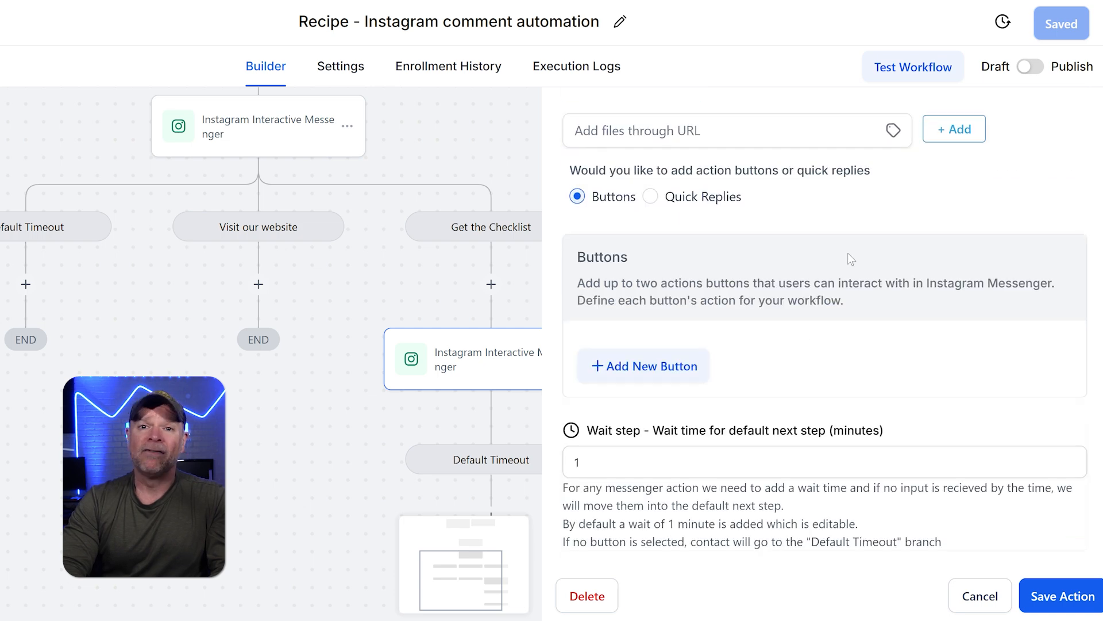
click(980, 596)
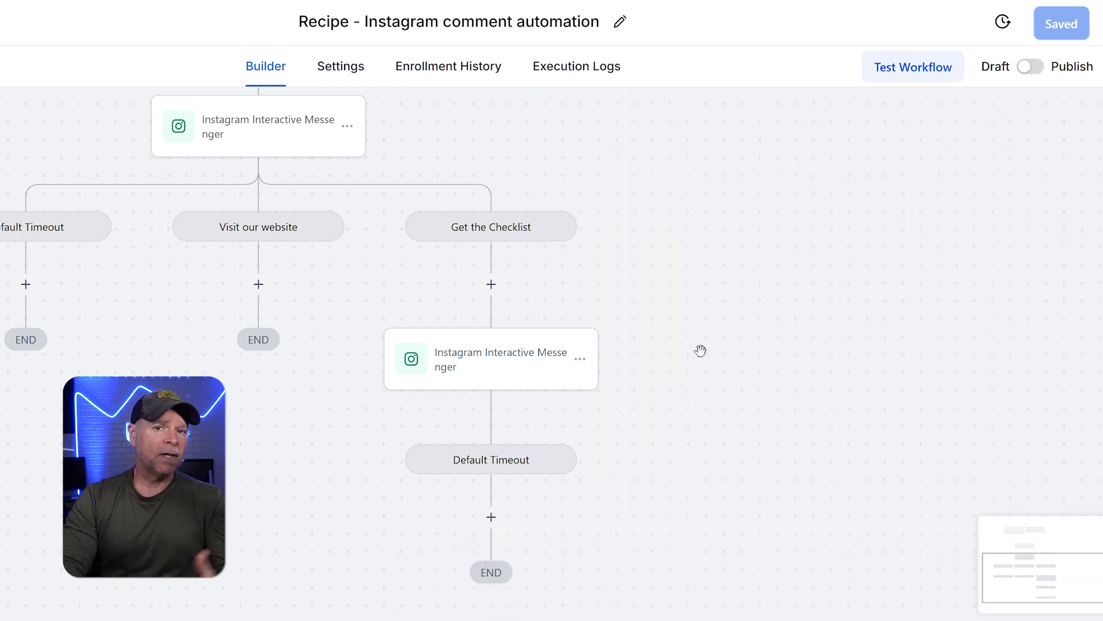
- Examine the end of the Get the Checklist branch, then the whole workflow from the trigger to every branch's end
scroll(701, 350, down, 2)
scroll(489, 384, up, 3)
scroll(489, 388, down, 2)
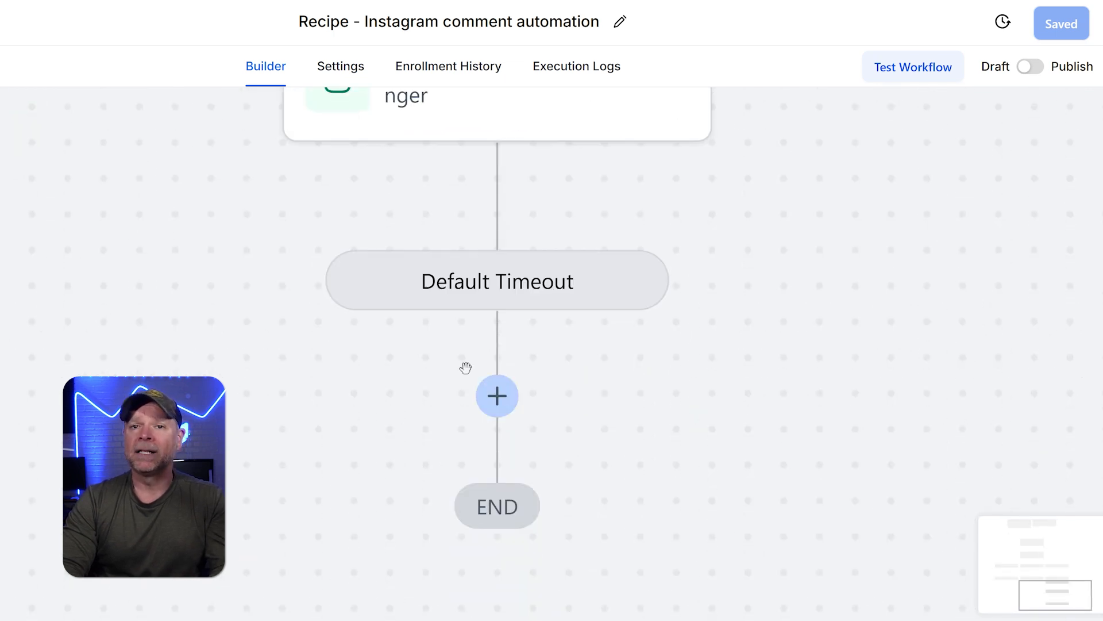
scroll(459, 355, down, 4)
scroll(128, 355, up, 4)
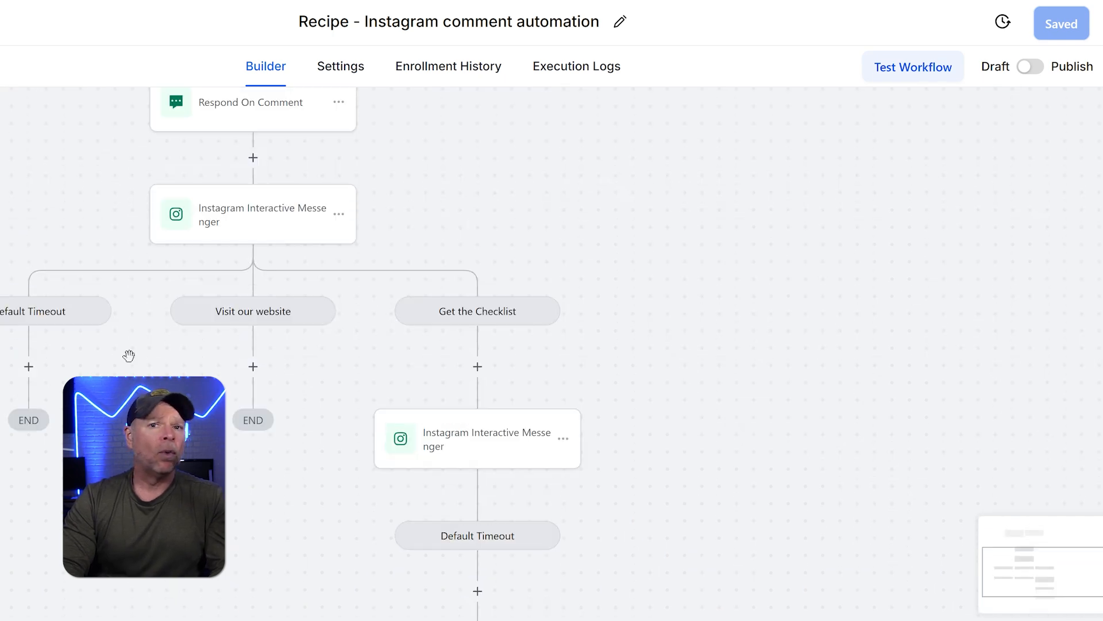
drag(110, 190, 256, 301)
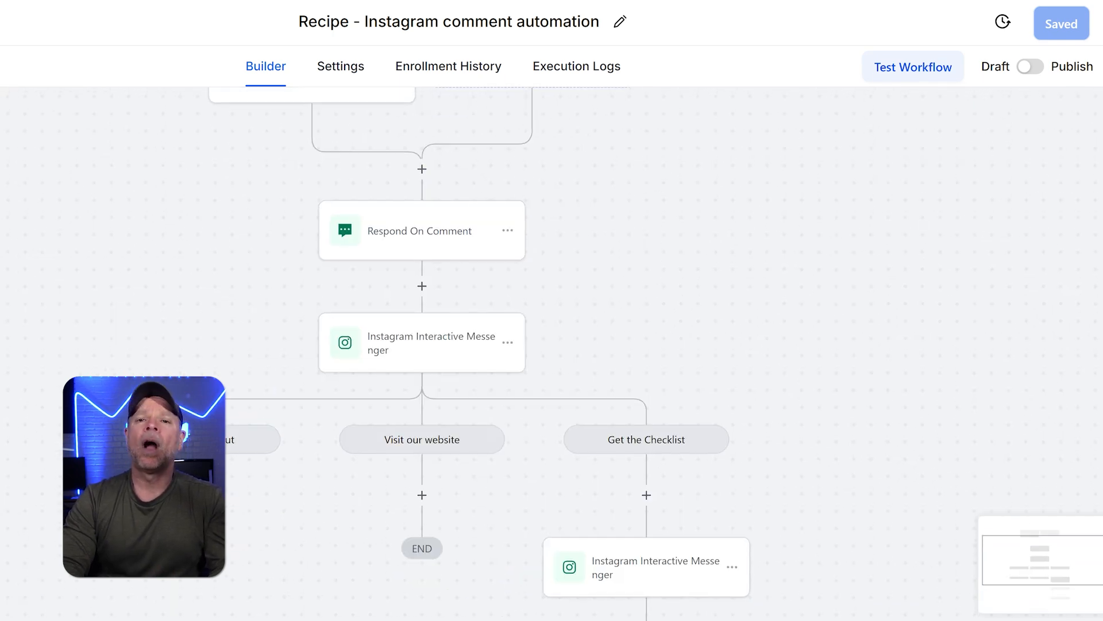
scroll(459, 354, down, 2)
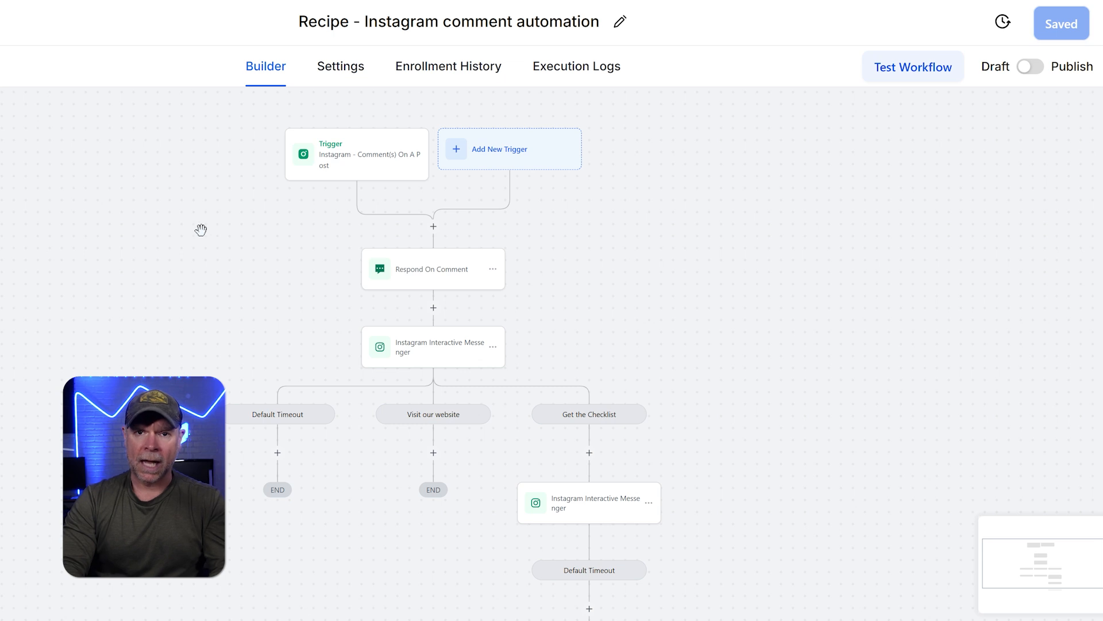
scroll(198, 228, down, 1)
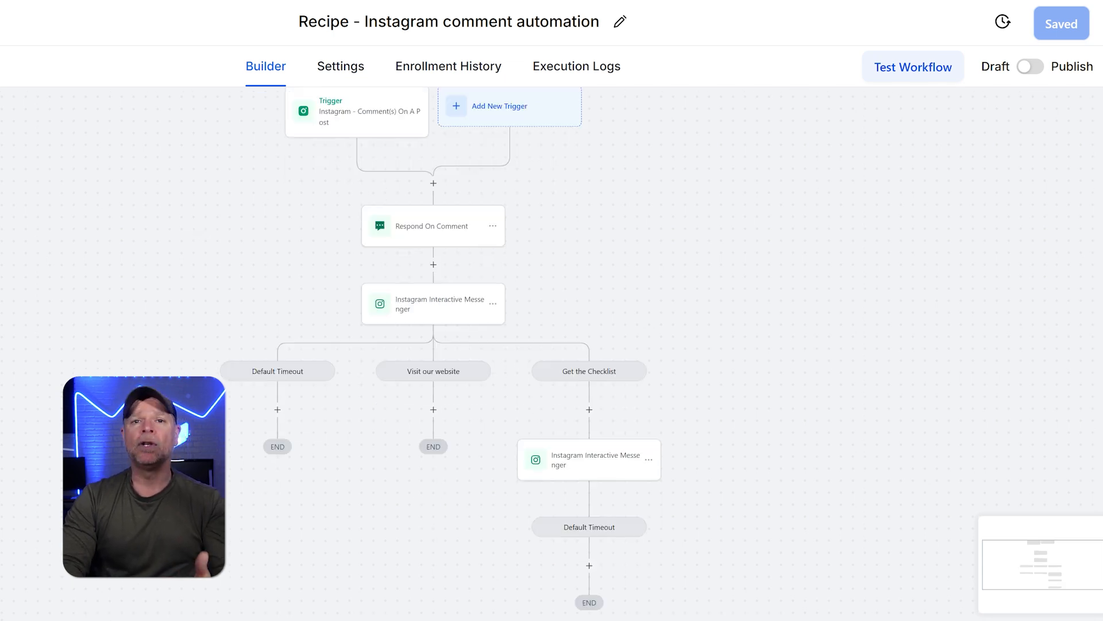